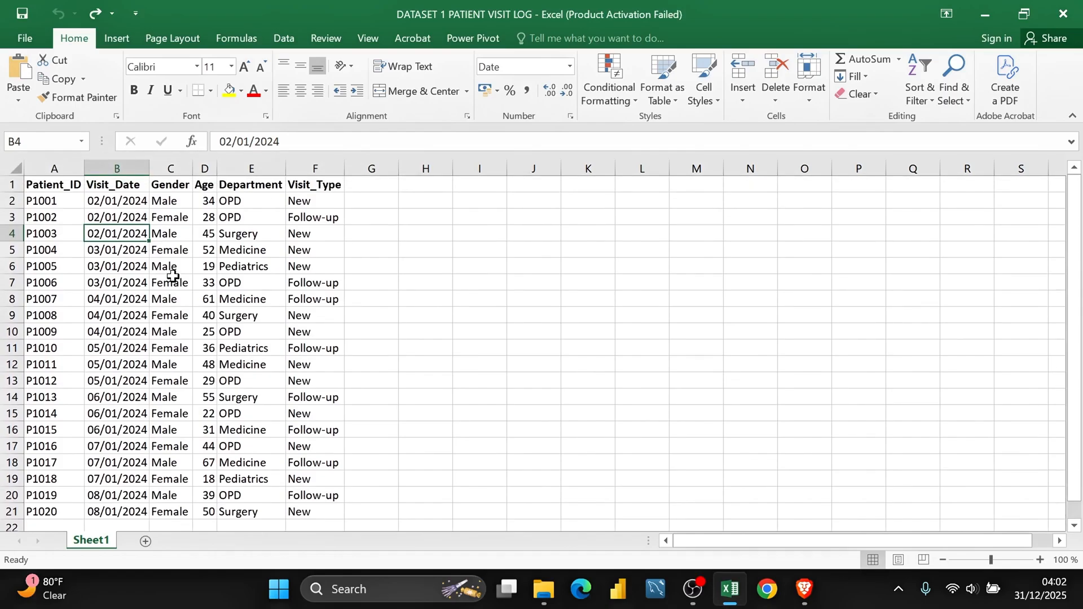
Step: Look through the patient visit records on Sheet1 and highlight the full data range A1:F21
{"action": "scroll", "coordinate": [173, 276], "scroll_direction": "down", "scroll_amount": 1}
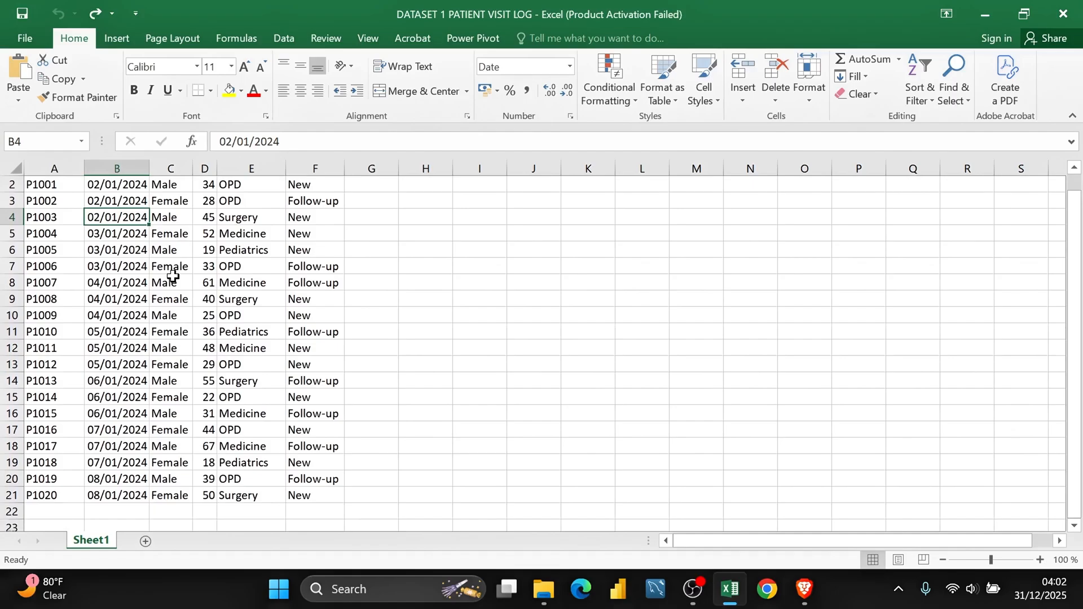
{"action": "scroll", "coordinate": [172, 276], "scroll_direction": "up", "scroll_amount": 1}
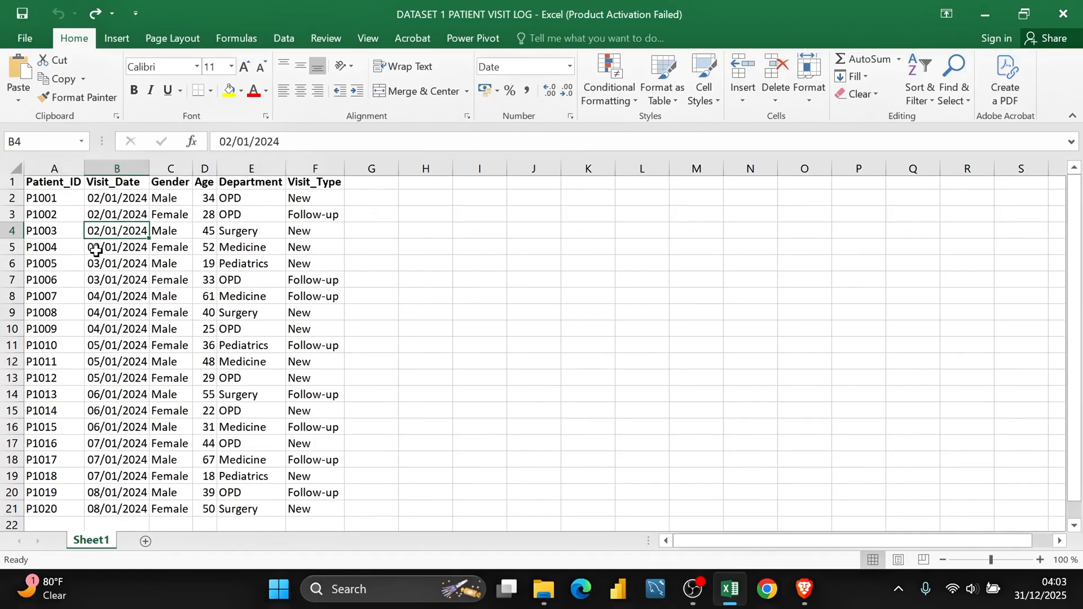
{"action": "scroll", "coordinate": [96, 251], "scroll_direction": "down", "scroll_amount": 1}
{"action": "scroll", "coordinate": [96, 251], "scroll_direction": "up", "scroll_amount": 1}
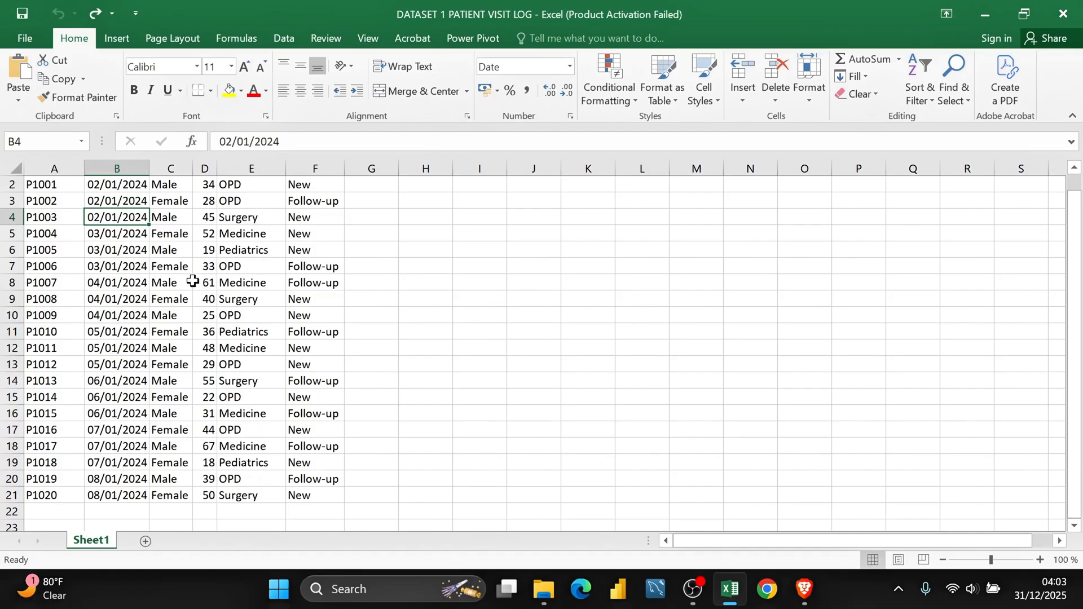
{"action": "scroll", "coordinate": [192, 281], "scroll_direction": "up", "scroll_amount": 1}
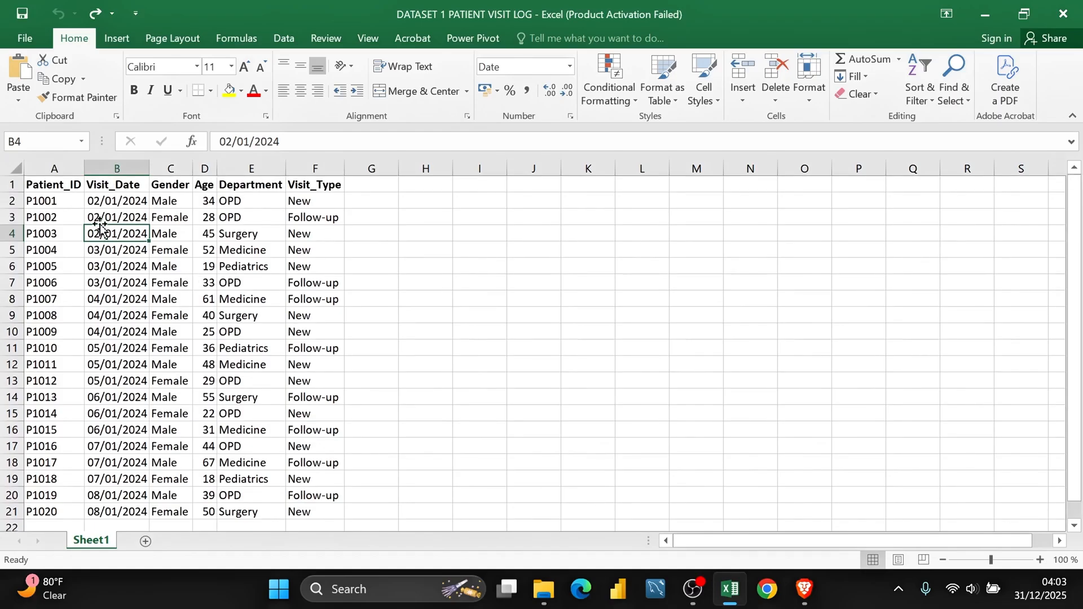
{"action": "left_click_drag", "start_coordinate": [51, 186], "coordinate": [298, 511]}
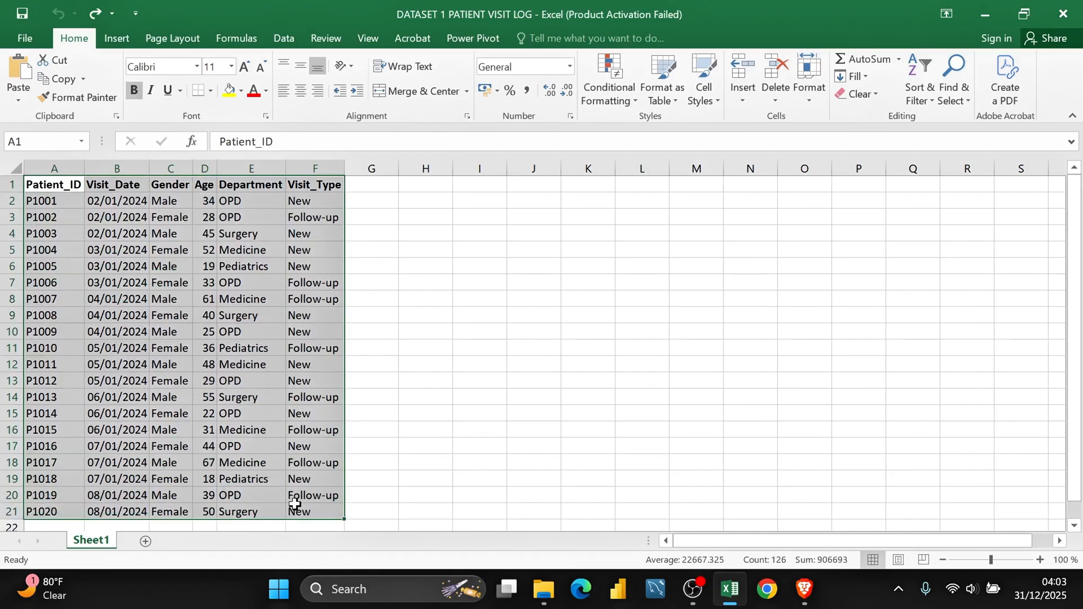
{"action": "left_click", "coordinate": [258, 435]}
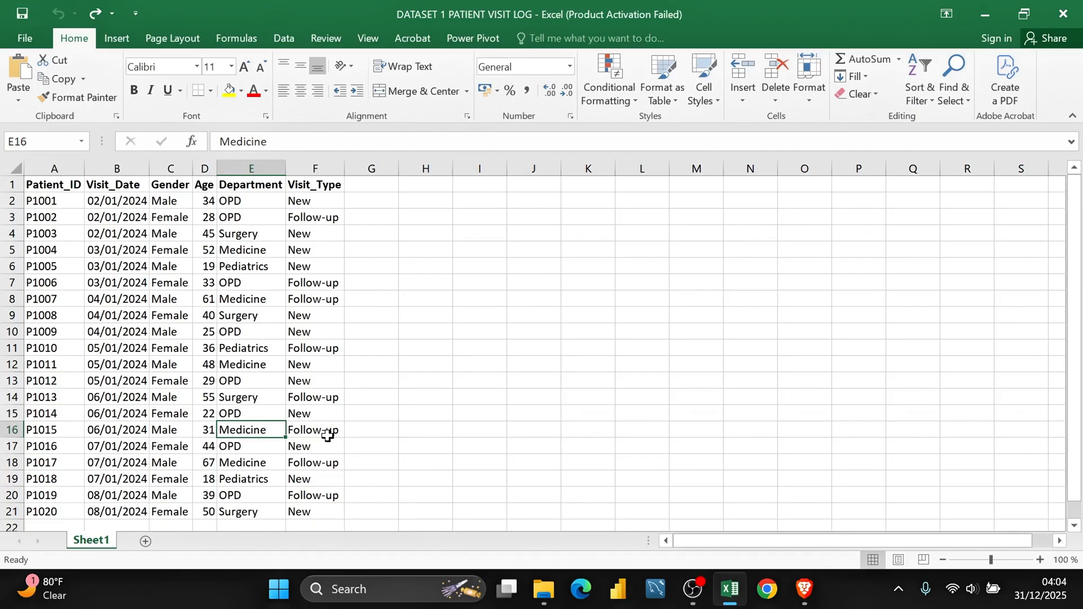
Step: Examine the Patient_ID, Visit_Date, Gender, Age and Visit_Type columns, and the header row
{"action": "left_click", "coordinate": [40, 168]}
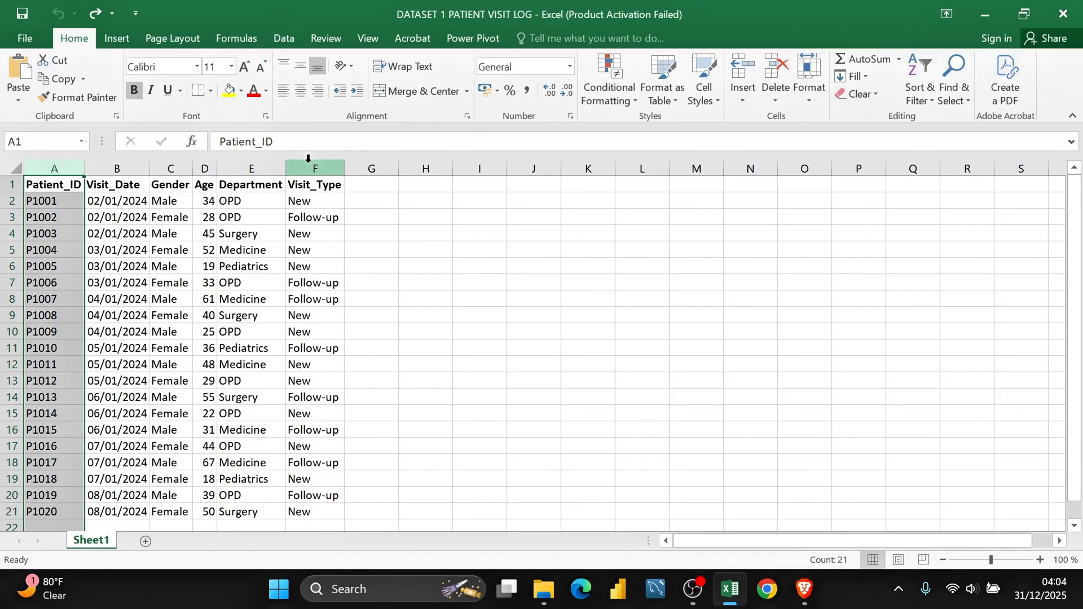
{"action": "left_click", "coordinate": [49, 184]}
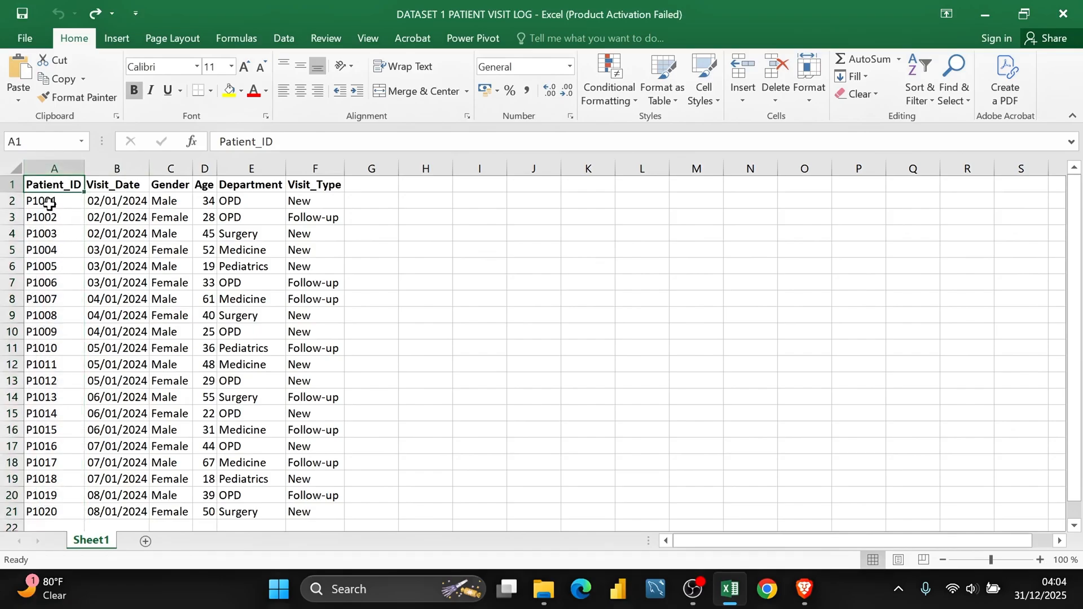
{"action": "left_click", "coordinate": [108, 163]}
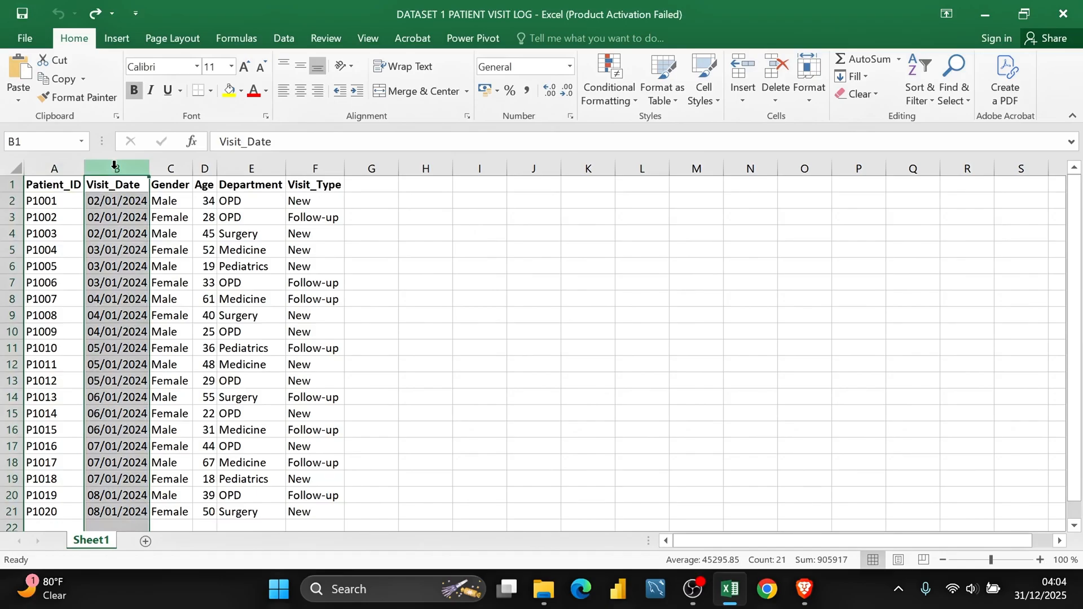
{"action": "left_click", "coordinate": [171, 166]}
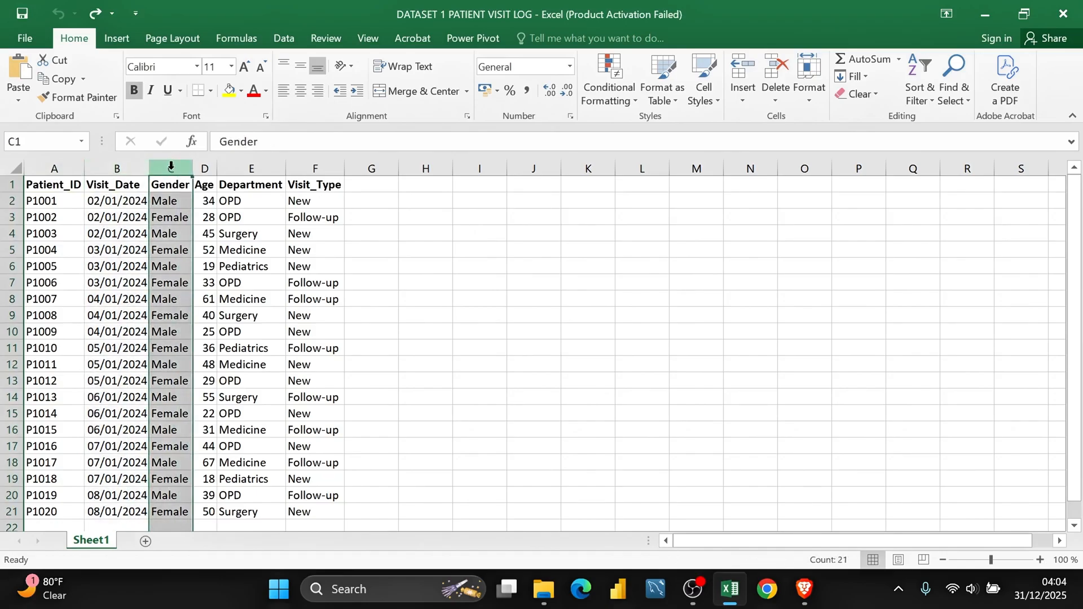
{"action": "left_click", "coordinate": [204, 167]}
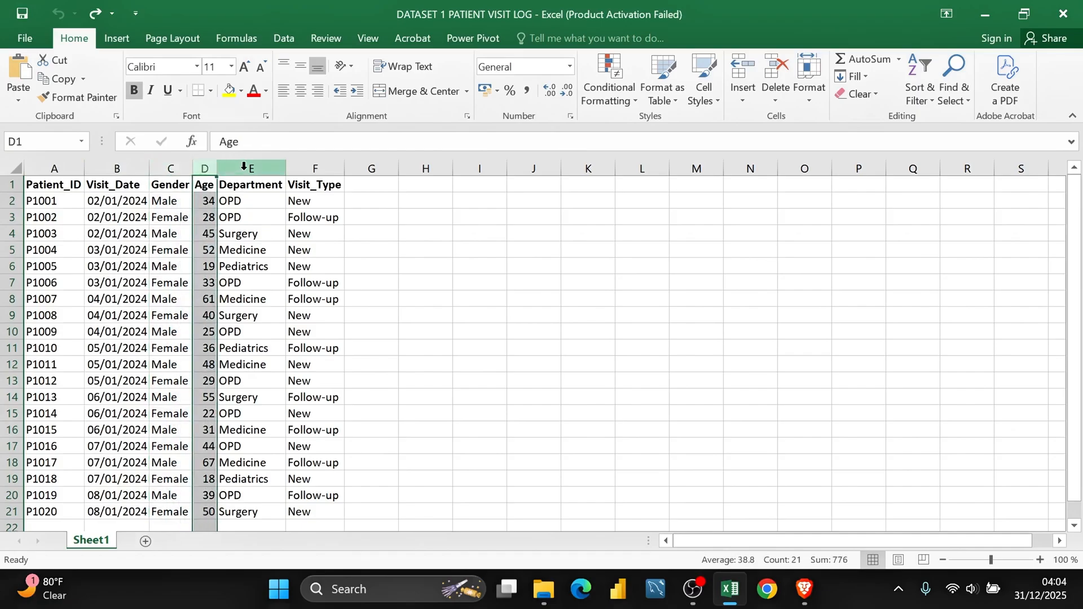
{"action": "left_click", "coordinate": [319, 164]}
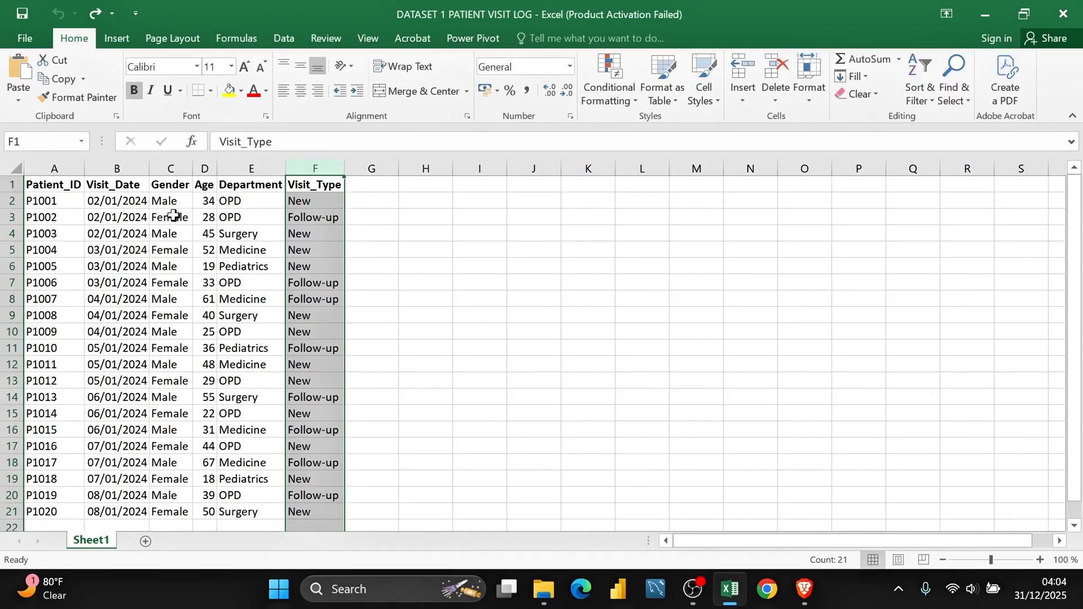
{"action": "left_click", "coordinate": [207, 244]}
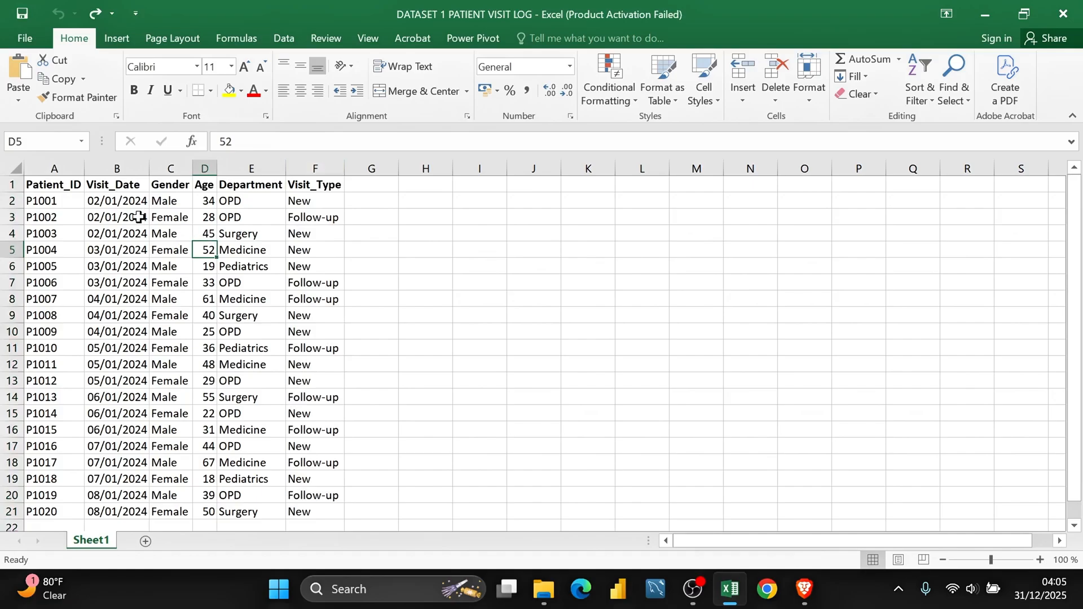
{"action": "left_click", "coordinate": [12, 183]}
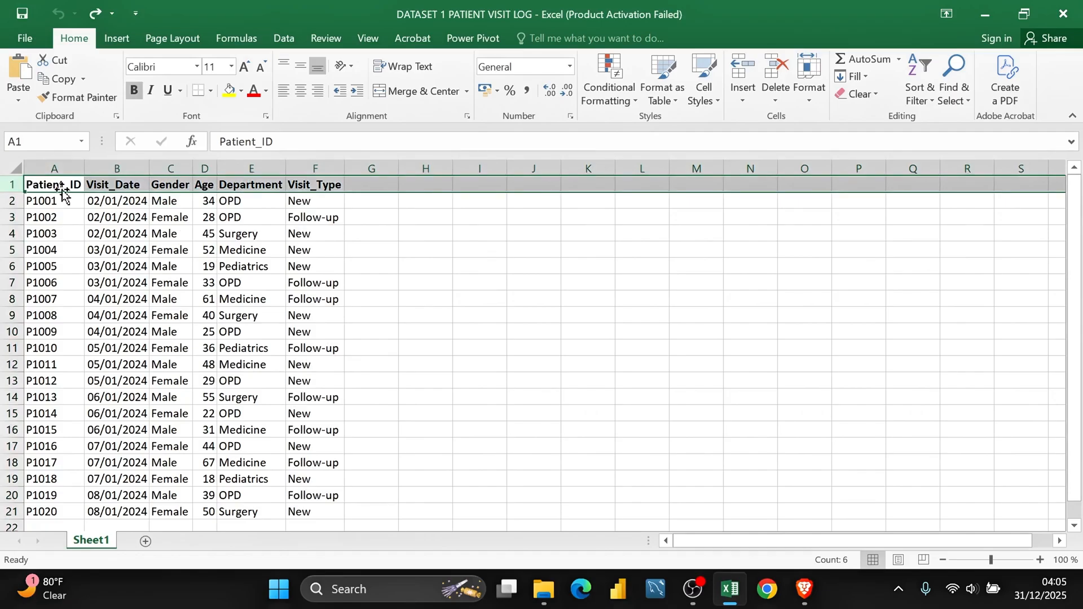
{"action": "left_click", "coordinate": [267, 184]}
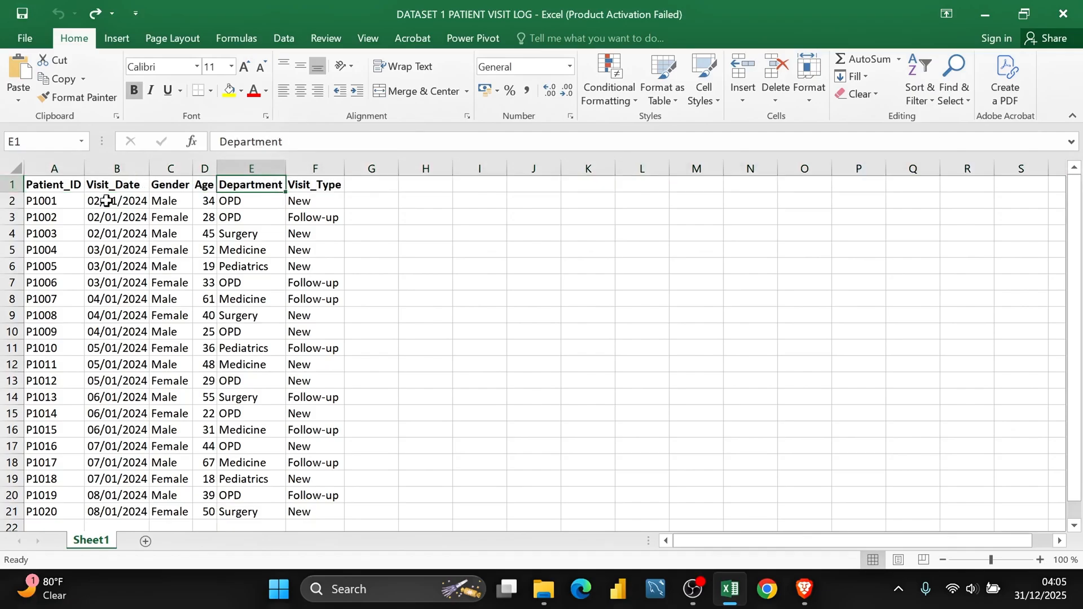
Step: Clear the contents of header row 1 and inspect the records left without column names
{"action": "left_click", "coordinate": [10, 184]}
{"action": "key", "text": "Delete"}
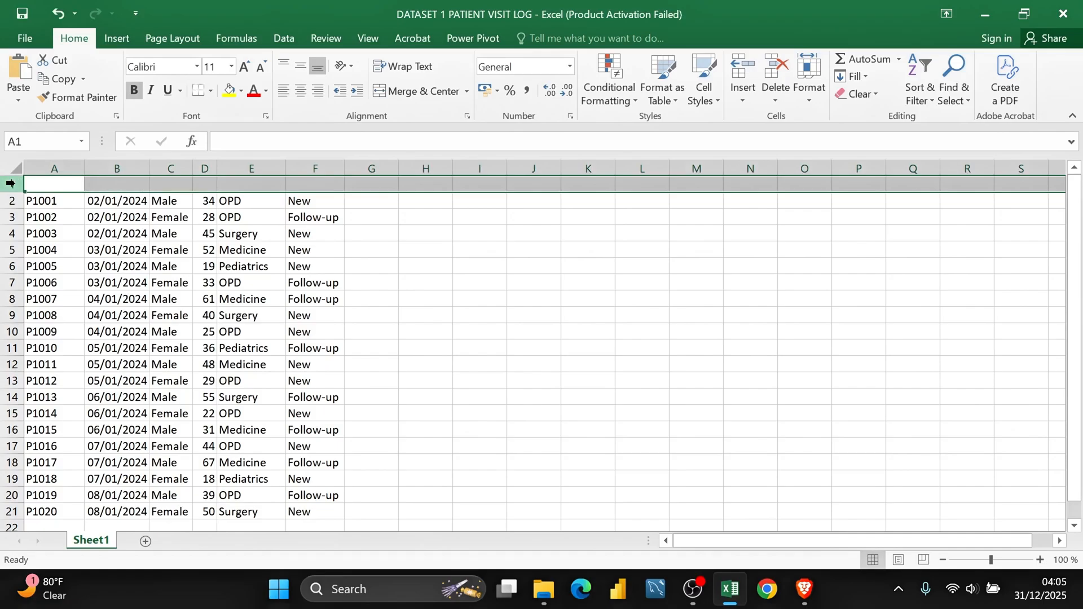
{"action": "left_click", "coordinate": [39, 232]}
{"action": "left_click", "coordinate": [6, 182]}
{"action": "left_click_drag", "start_coordinate": [42, 205], "coordinate": [286, 460]}
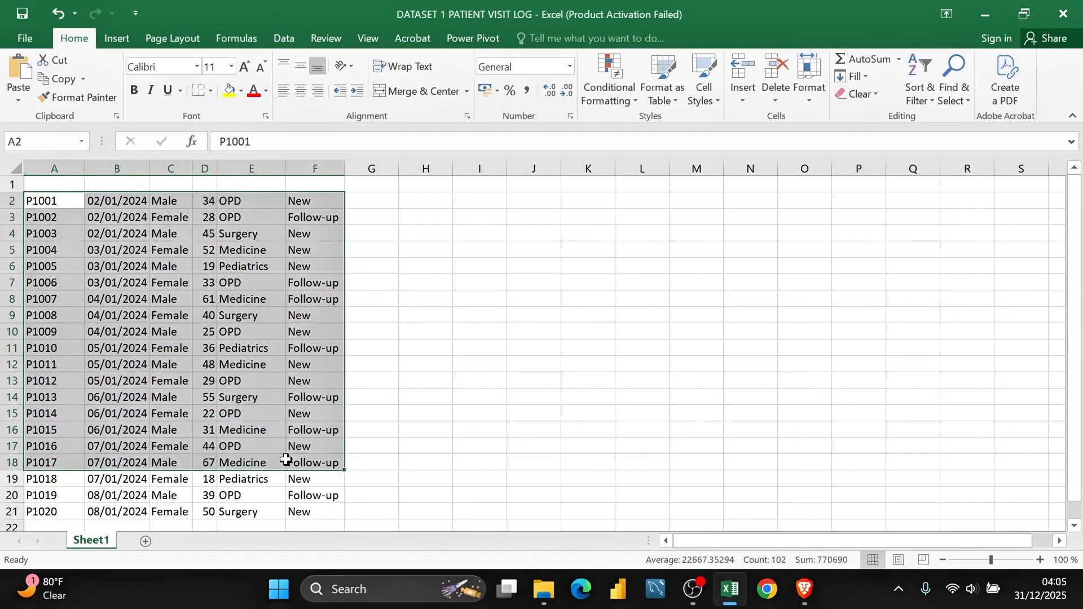
{"action": "left_click", "coordinate": [60, 184]}
{"action": "left_click", "coordinate": [89, 184]}
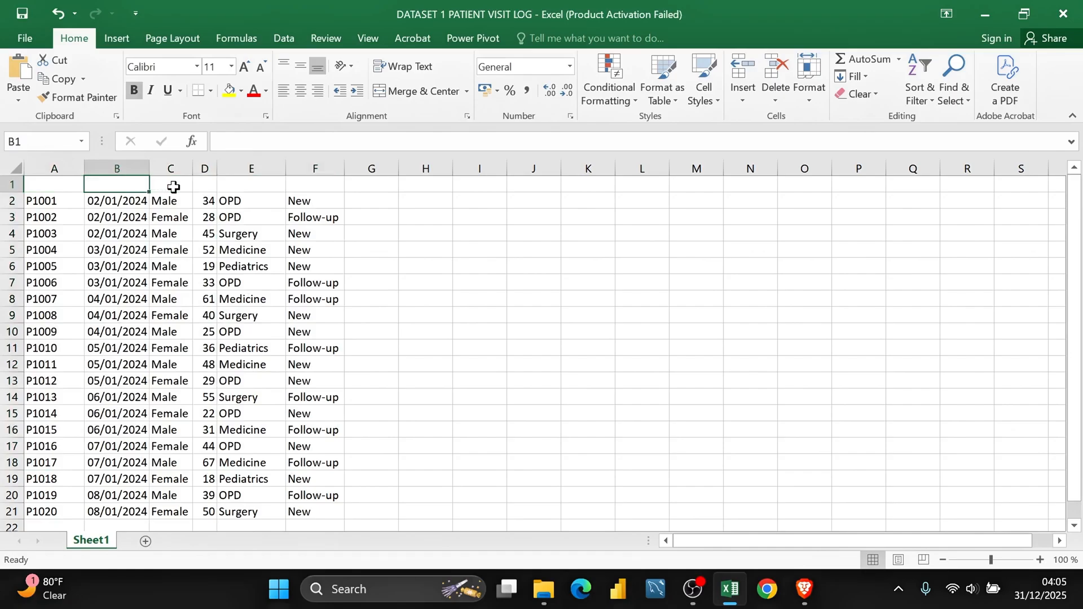
Step: Undo the clearing of the header row and select row 1
{"action": "left_click", "coordinate": [11, 184]}
{"action": "left_click", "coordinate": [46, 199]}
{"action": "key", "text": "ctrl+z"}
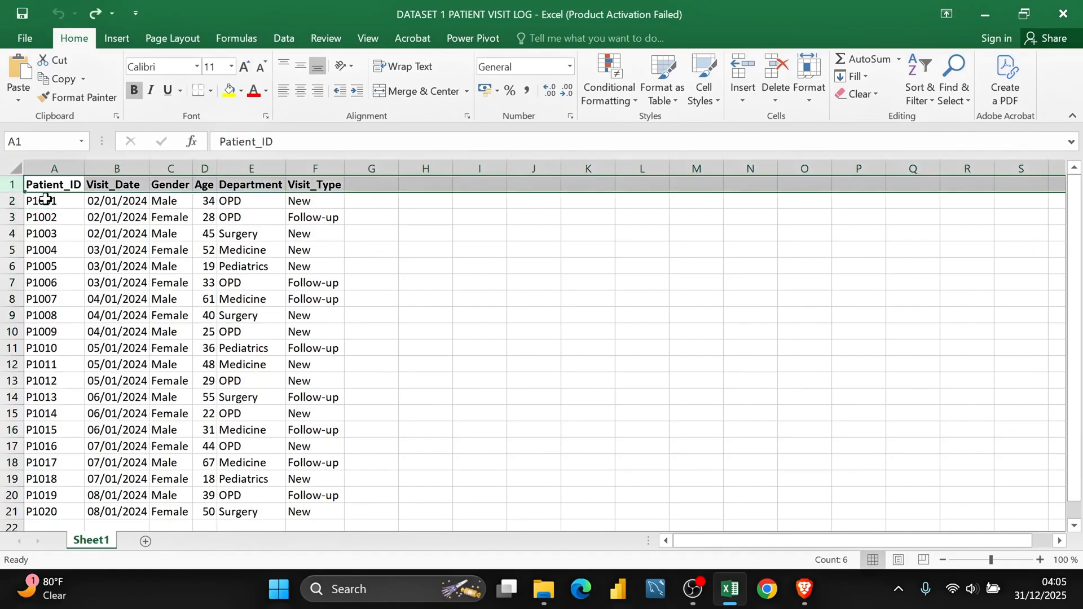
{"action": "left_click", "coordinate": [72, 226]}
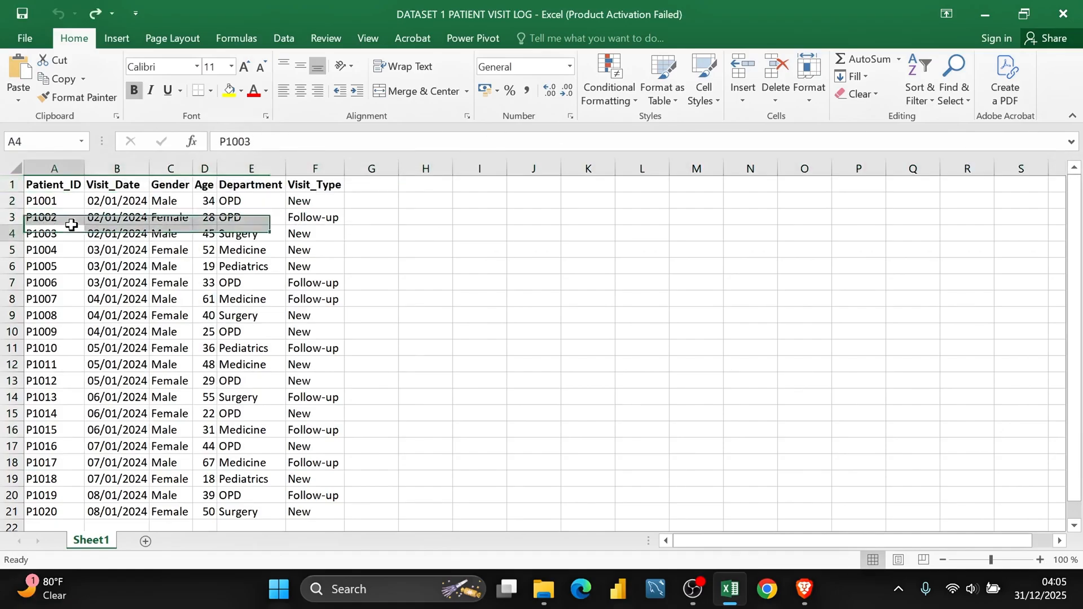
{"action": "left_click", "coordinate": [8, 181]}
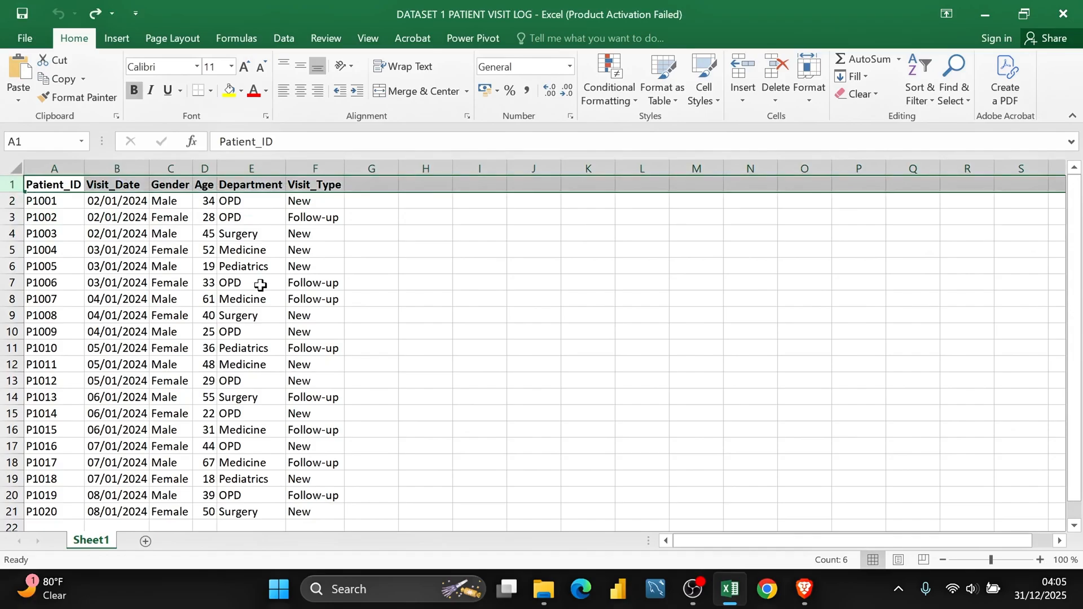
Step: Merge and center cells E2:F2, keeping only the Department value, and unmerge them again
{"action": "left_click", "coordinate": [242, 201]}
{"action": "left_click_drag", "start_coordinate": [242, 201], "coordinate": [315, 202]}
{"action": "left_click", "coordinate": [407, 96]}
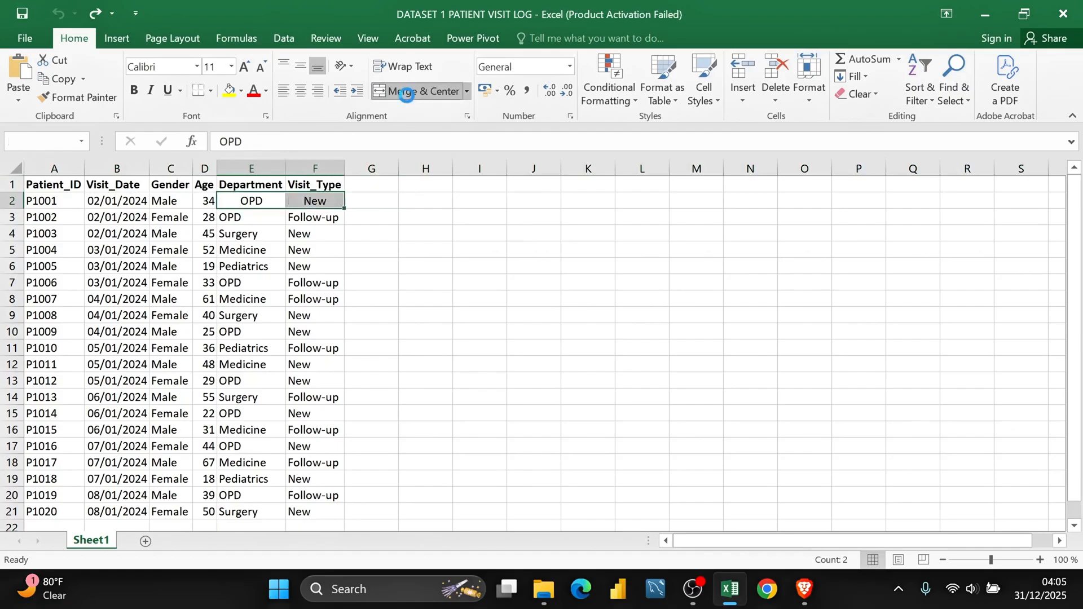
{"action": "left_click", "coordinate": [512, 359]}
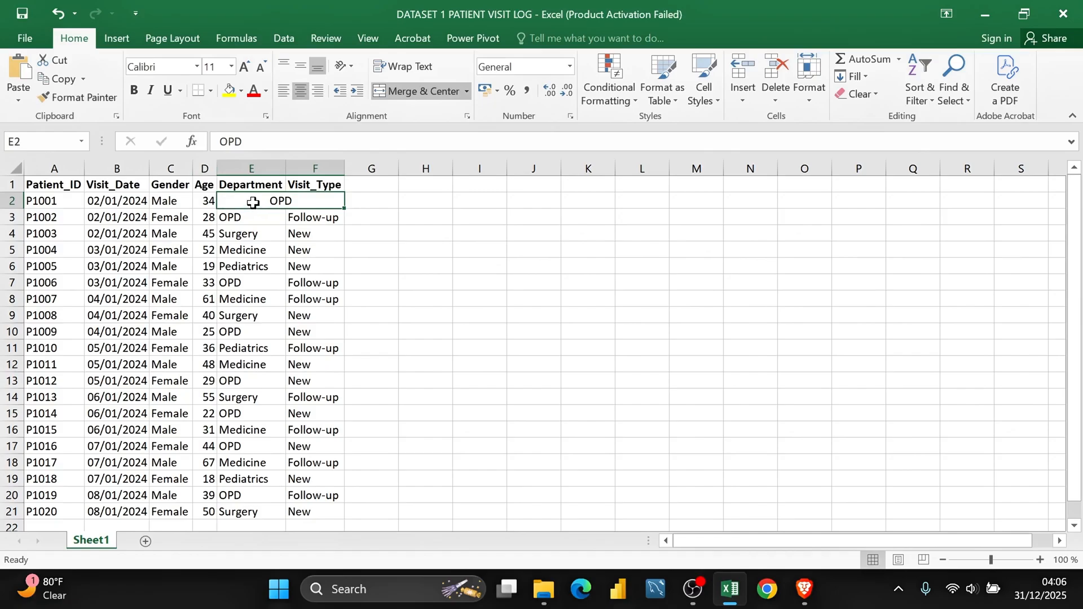
{"action": "left_click", "coordinate": [398, 89]}
{"action": "left_click", "coordinate": [312, 232]}
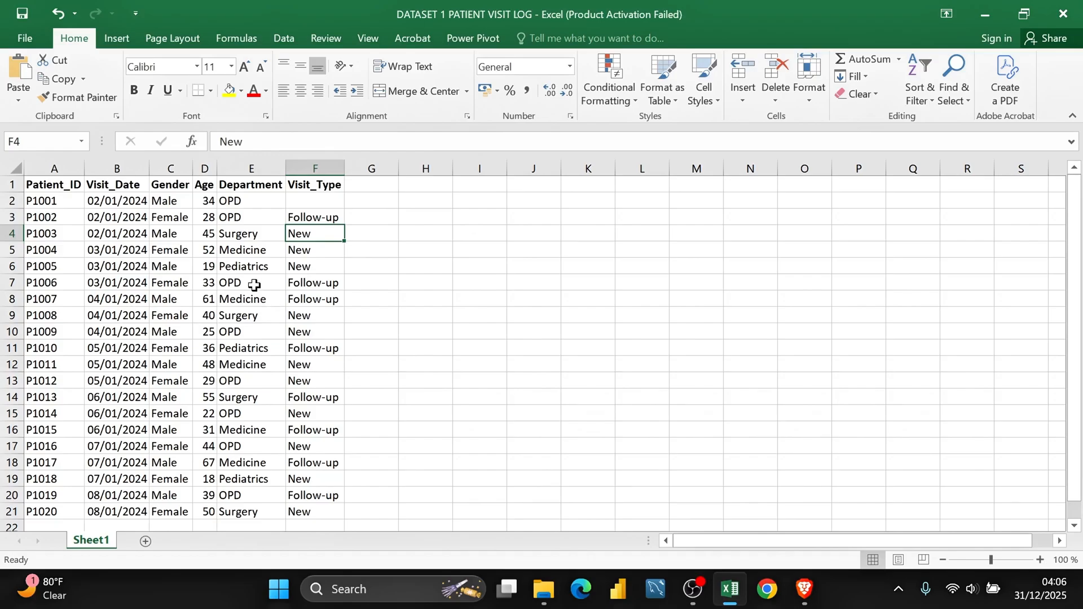
Step: Clear the contents of row 6, the P1005 record, and inspect the blank row within the data
{"action": "left_click", "coordinate": [3, 266]}
{"action": "key", "text": "Delete"}
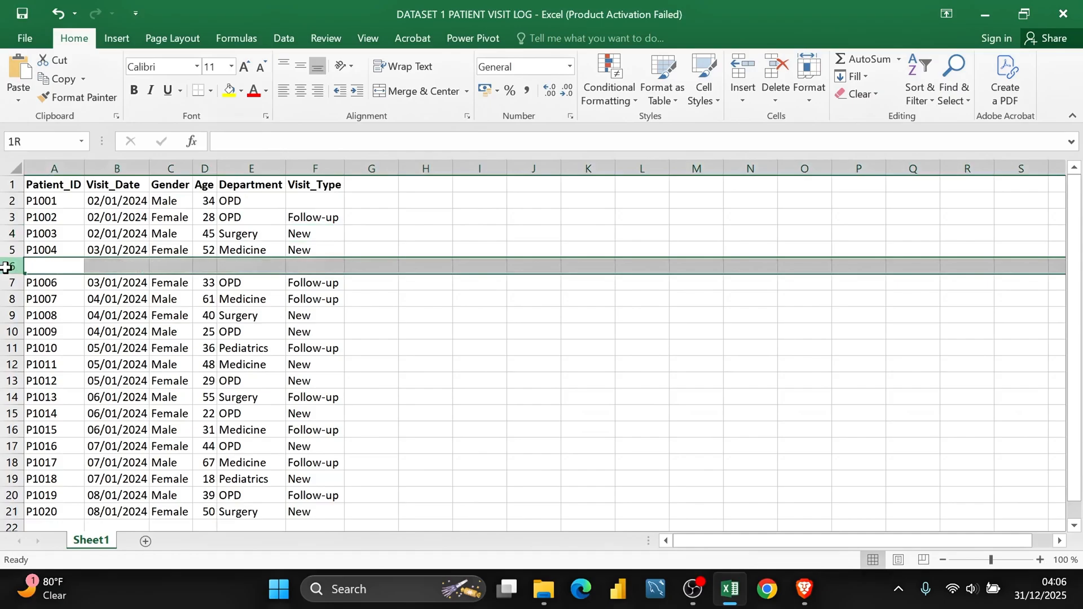
{"action": "left_click", "coordinate": [49, 321]}
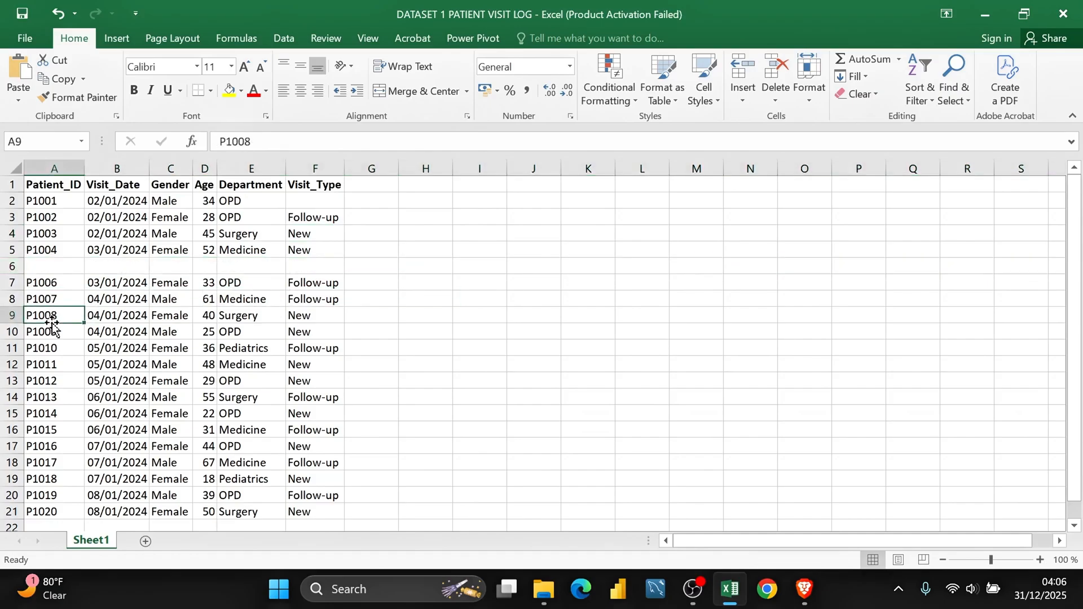
{"action": "left_click", "coordinate": [9, 266]}
{"action": "left_click", "coordinate": [87, 304]}
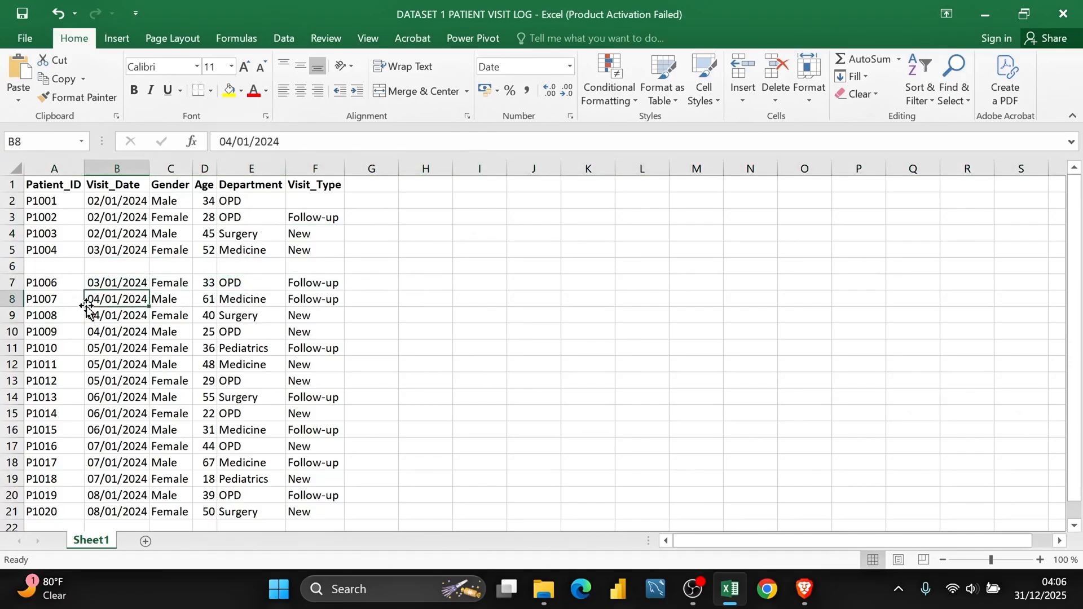
{"action": "left_click", "coordinate": [11, 264]}
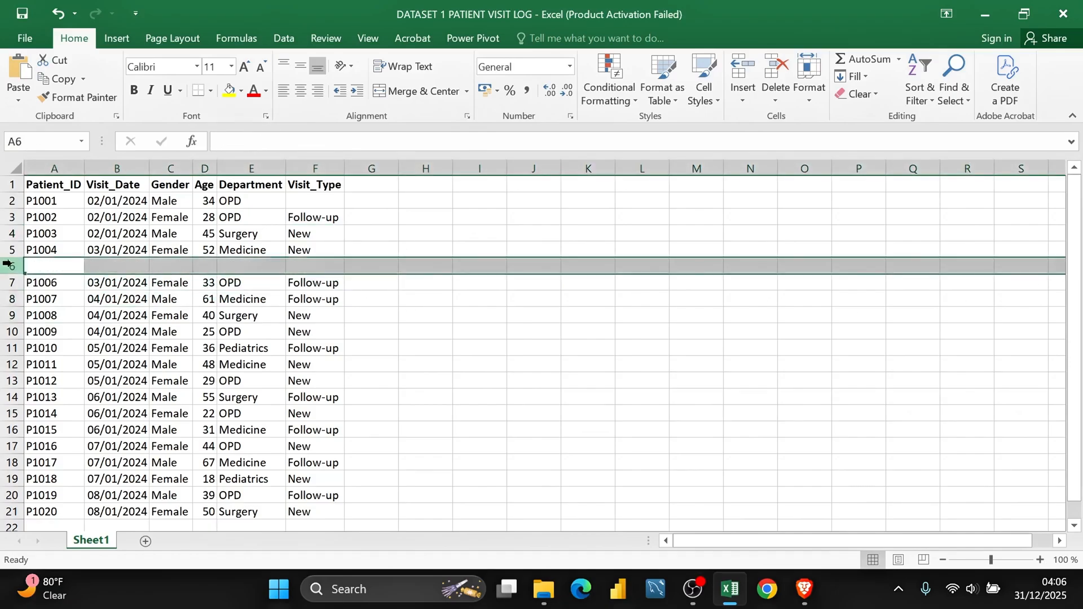
{"action": "left_click", "coordinate": [73, 297]}
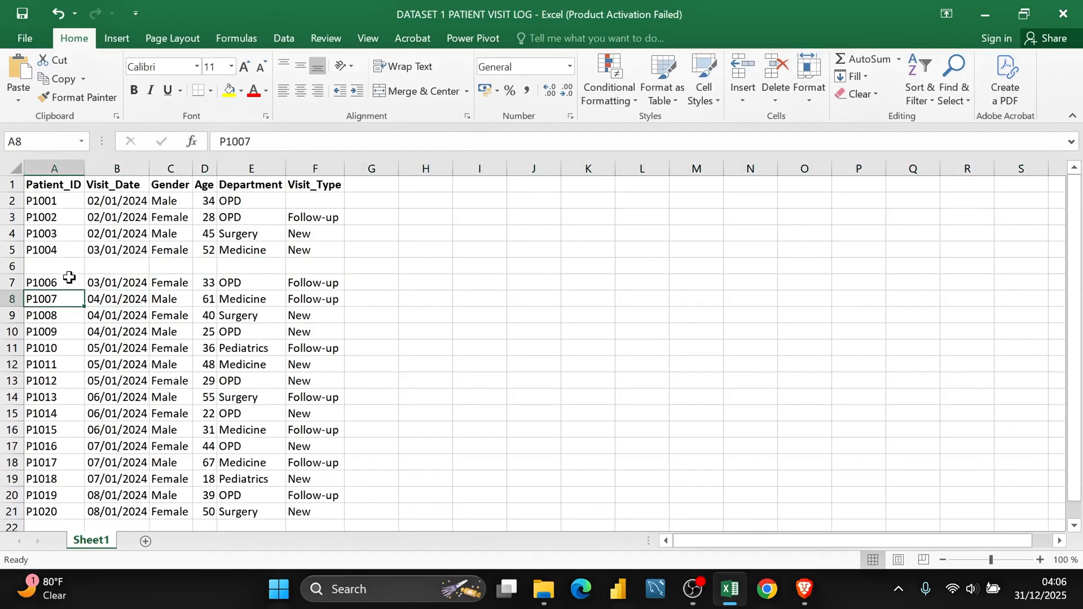
{"action": "left_click", "coordinate": [8, 266]}
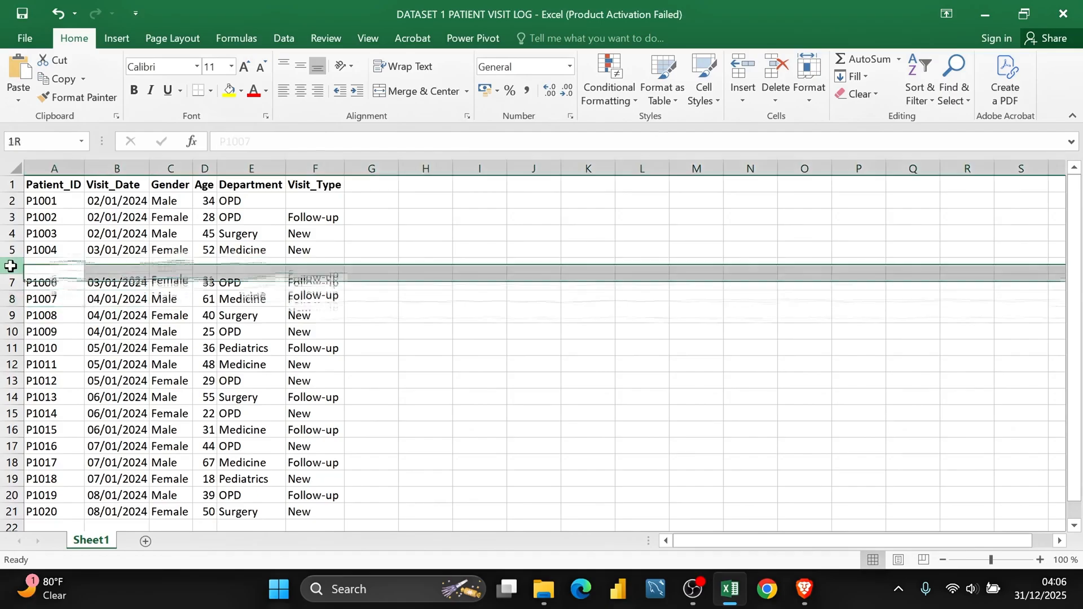
Step: Undo the clearing of row 6
{"action": "key", "text": "ctrl+z"}
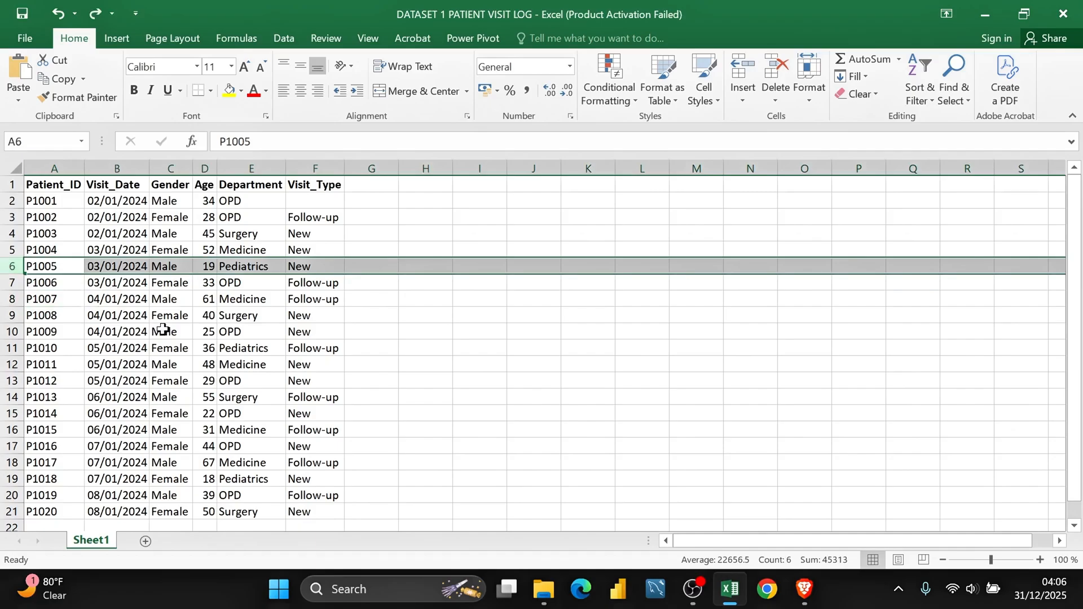
{"action": "left_click", "coordinate": [141, 349]}
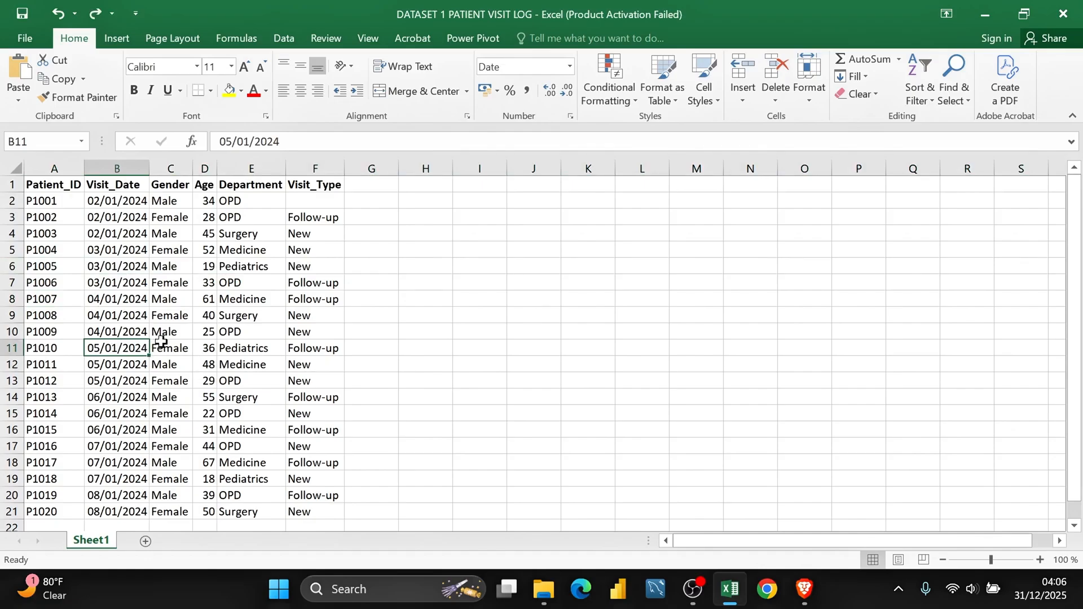
{"action": "left_click", "coordinate": [181, 309]}
{"action": "left_click", "coordinate": [121, 279]}
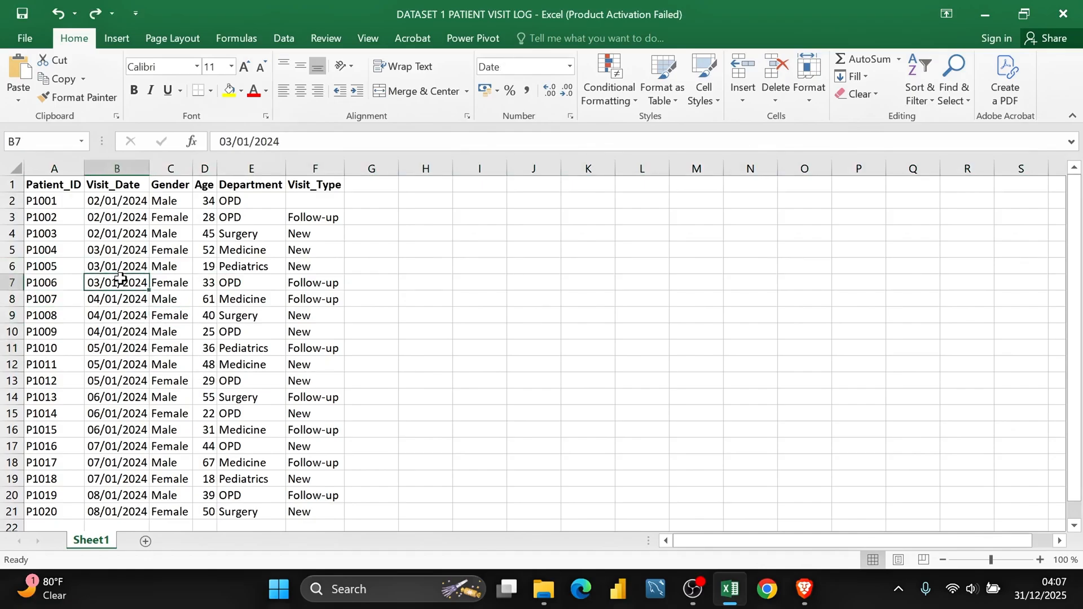
Step: Select the entire A1:F21 dataset to check its extent, and inspect cells in the date, gender and department columns
{"action": "left_click", "coordinate": [172, 265]}
{"action": "left_click", "coordinate": [218, 265]}
{"action": "left_click", "coordinate": [238, 312]}
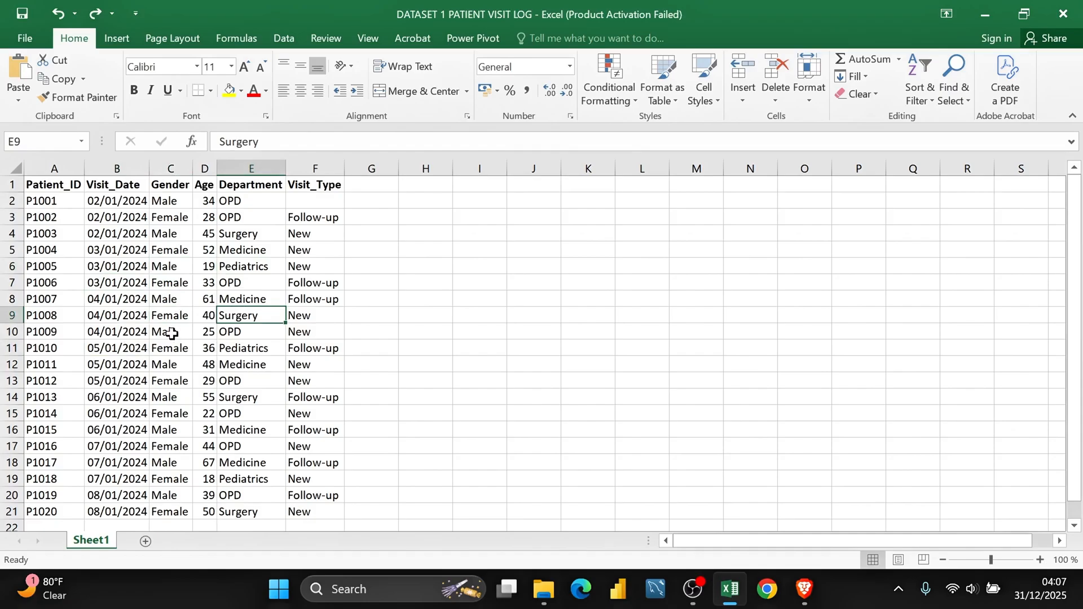
{"action": "key", "text": "ctrl+a"}
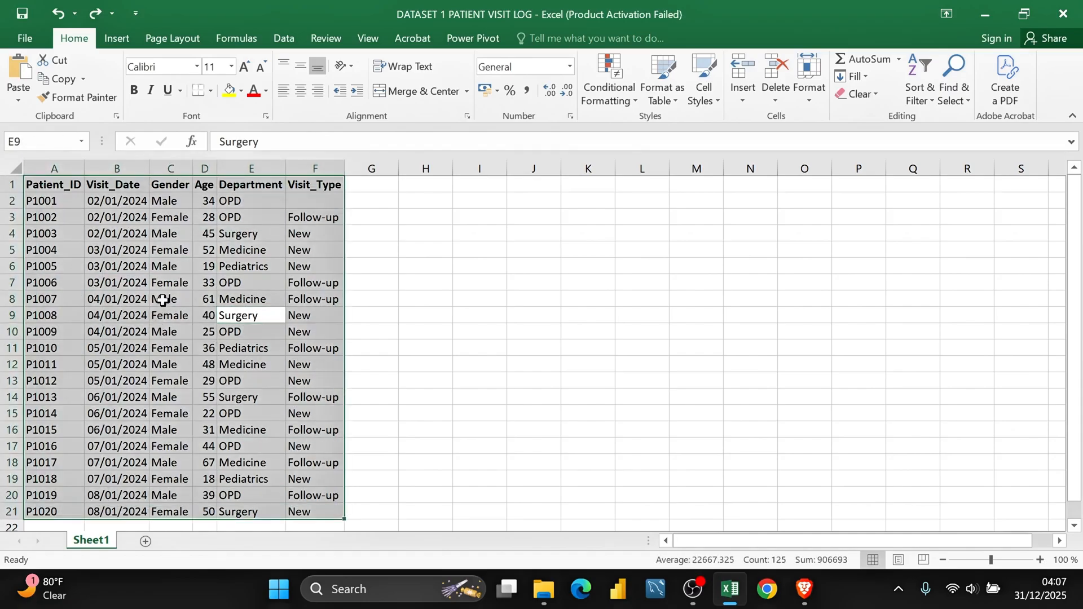
{"action": "left_click", "coordinate": [161, 269]}
{"action": "left_click", "coordinate": [129, 305]}
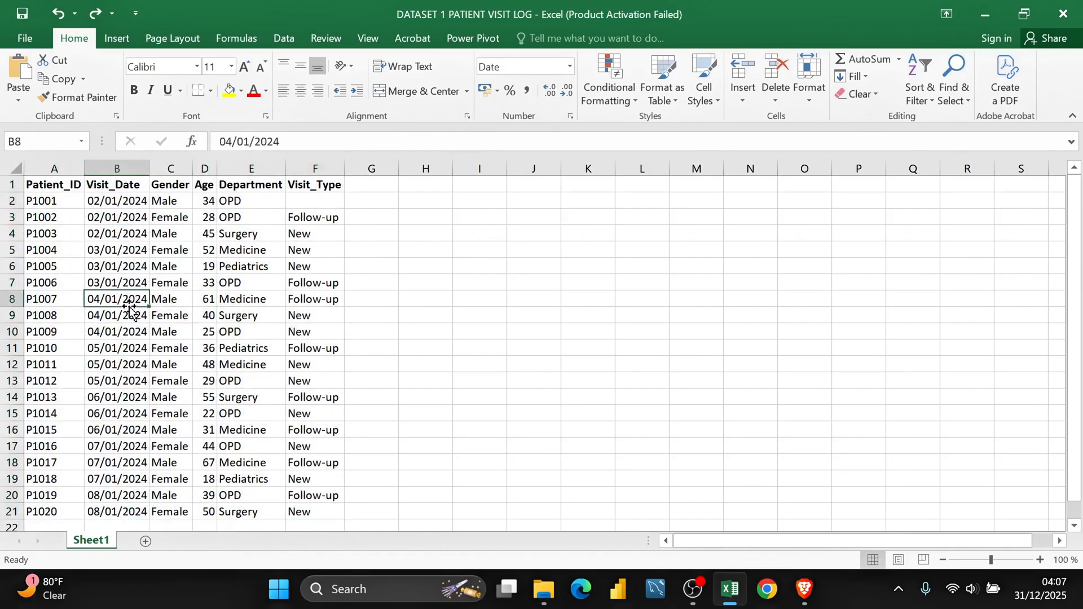
{"action": "left_click", "coordinate": [178, 387]}
{"action": "left_click", "coordinate": [241, 397]}
{"action": "left_click", "coordinate": [258, 277]}
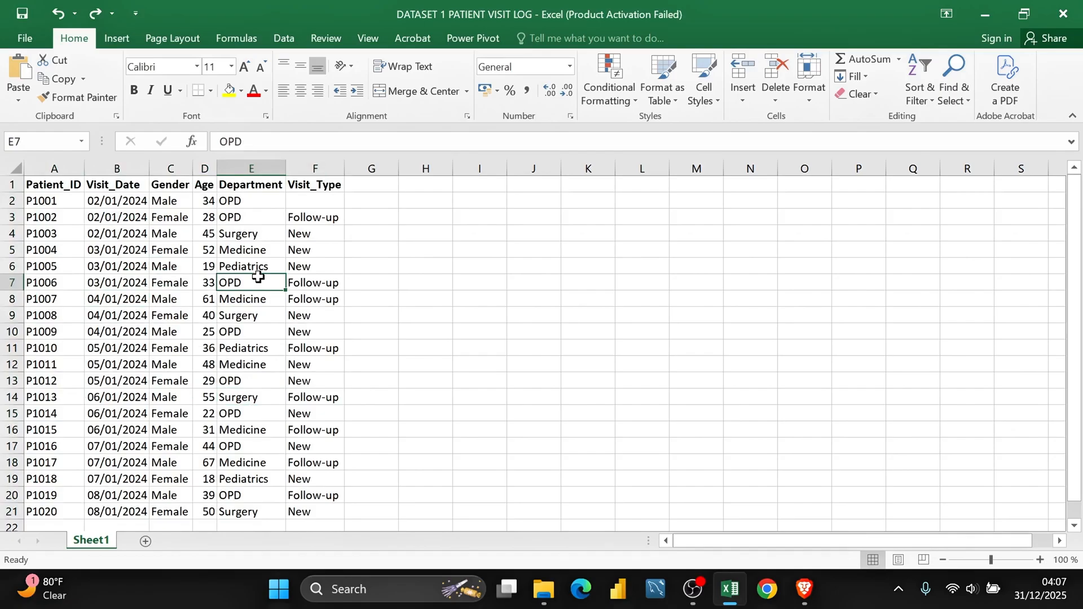
{"action": "key", "text": "ctrl+t"}
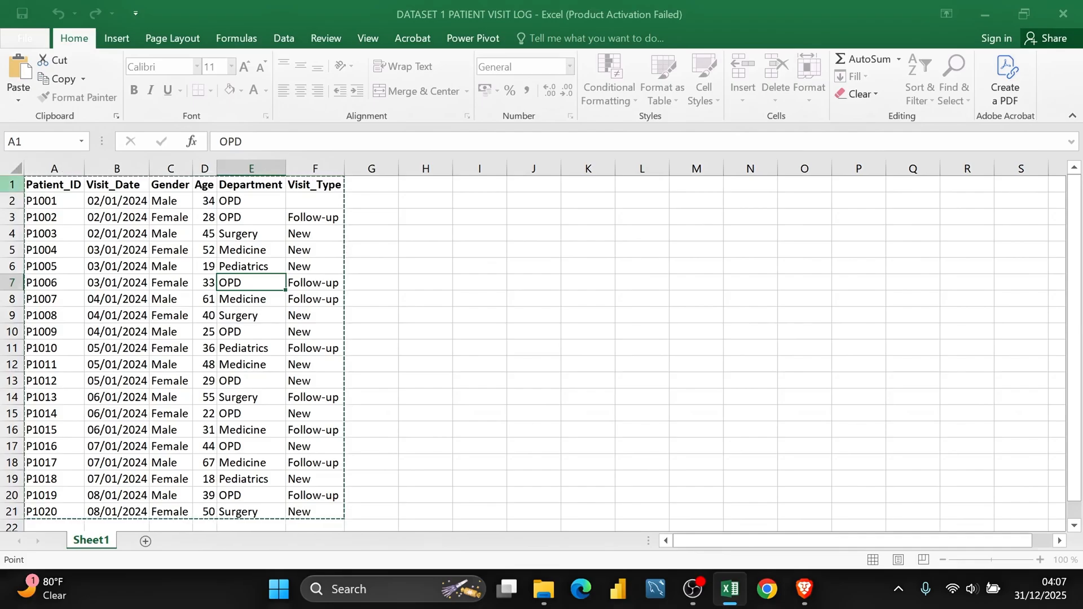
{"action": "left_click", "coordinate": [6, 184]}
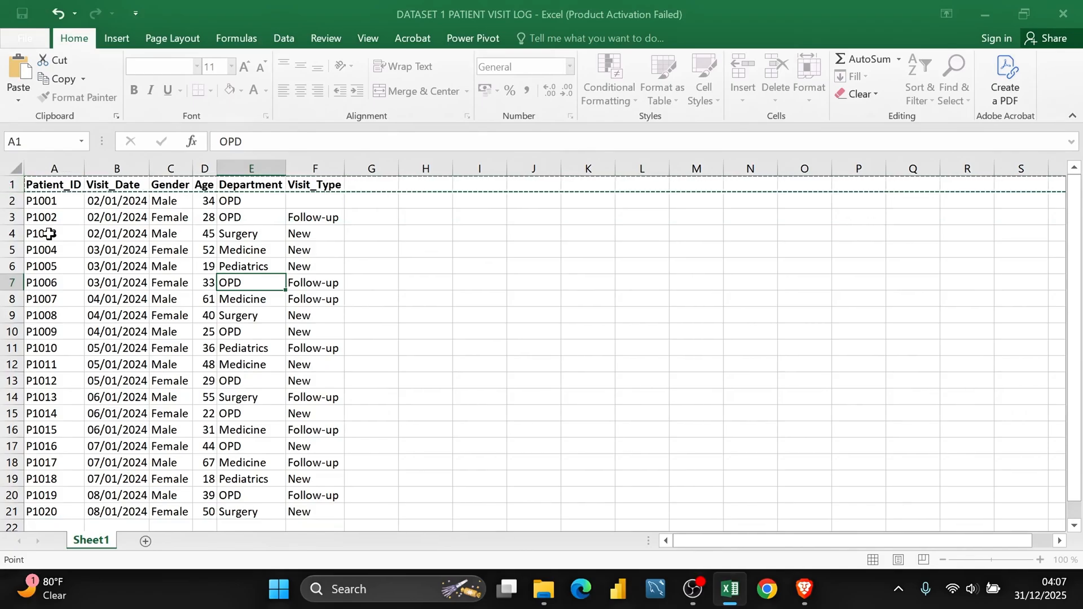
{"action": "key", "text": "Escape"}
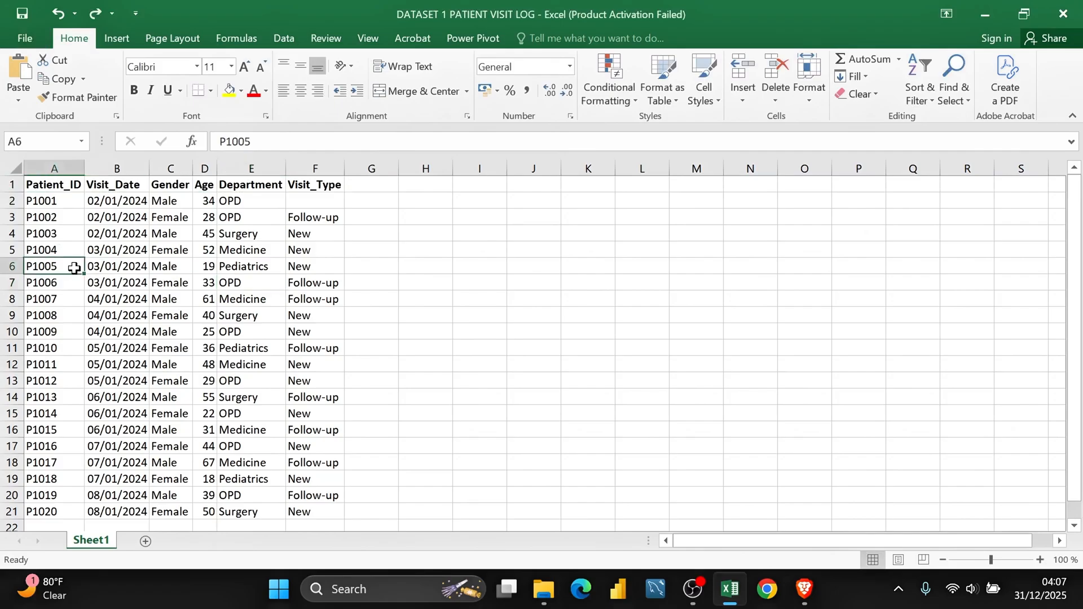
Step: Convert the patient visit data in A1:F21 into an Excel table with row 1 as headers
{"action": "key", "text": "ctrl+t"}
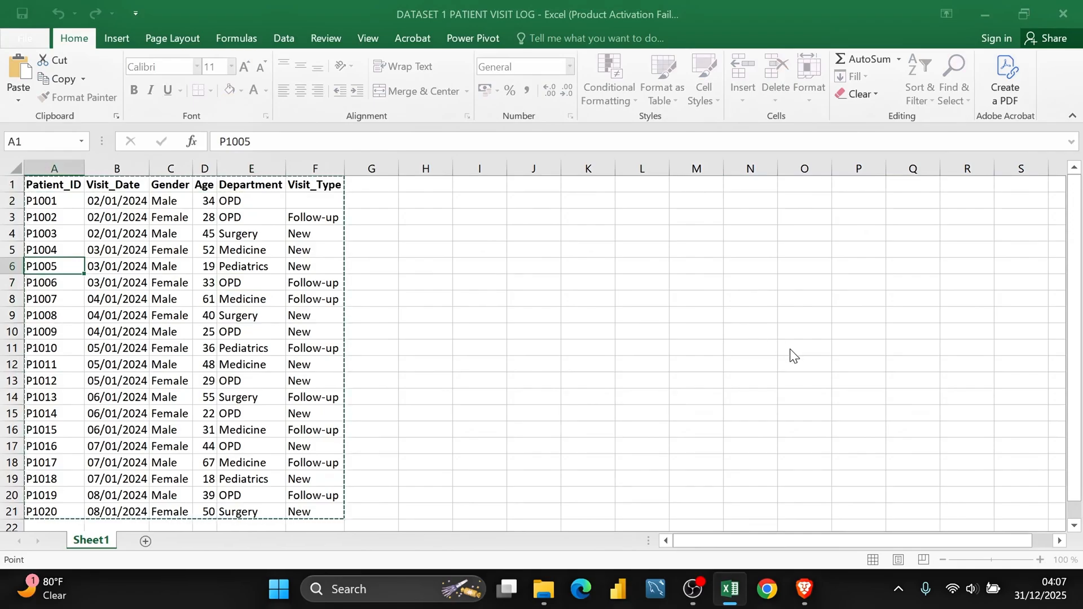
{"action": "key", "text": "Return"}
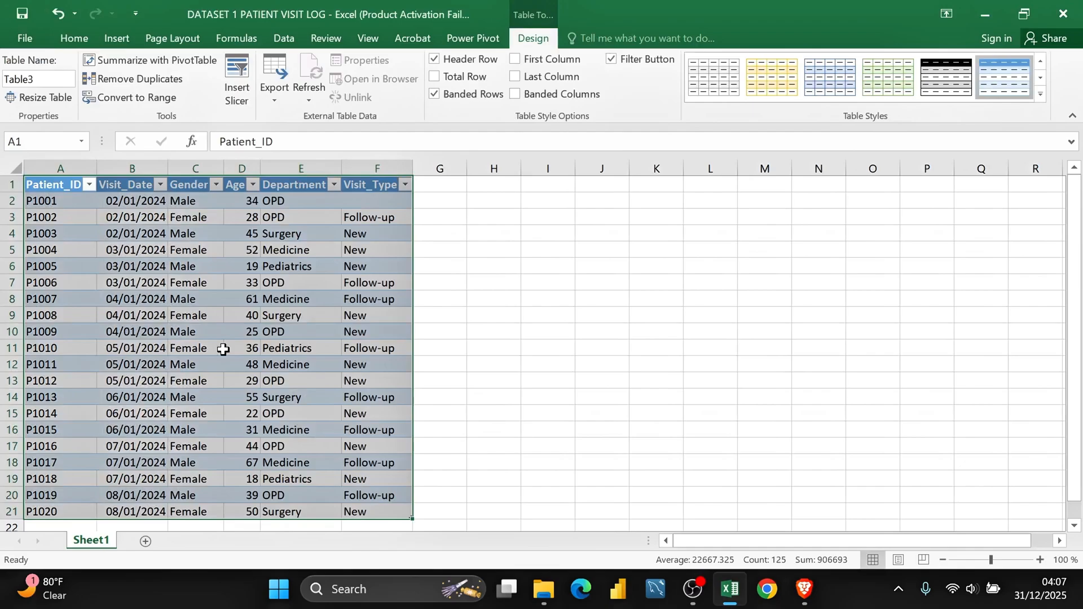
{"action": "left_click", "coordinate": [191, 315]}
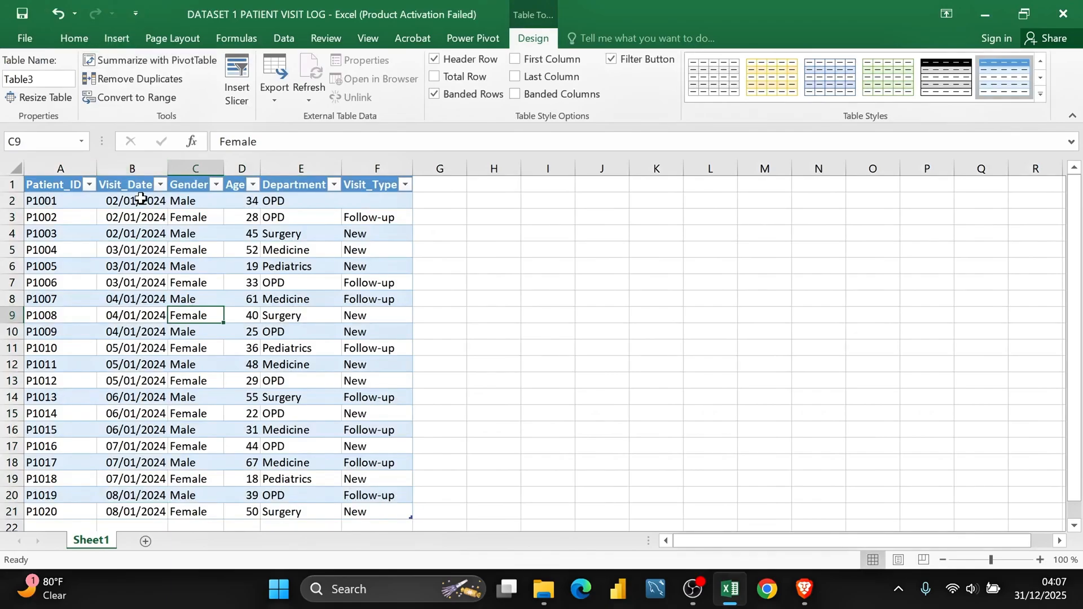
Step: Undo the table conversion to return the patient data to a plain range
{"action": "key", "text": "ctrl+z"}
{"action": "key", "text": "ctrl+z"}
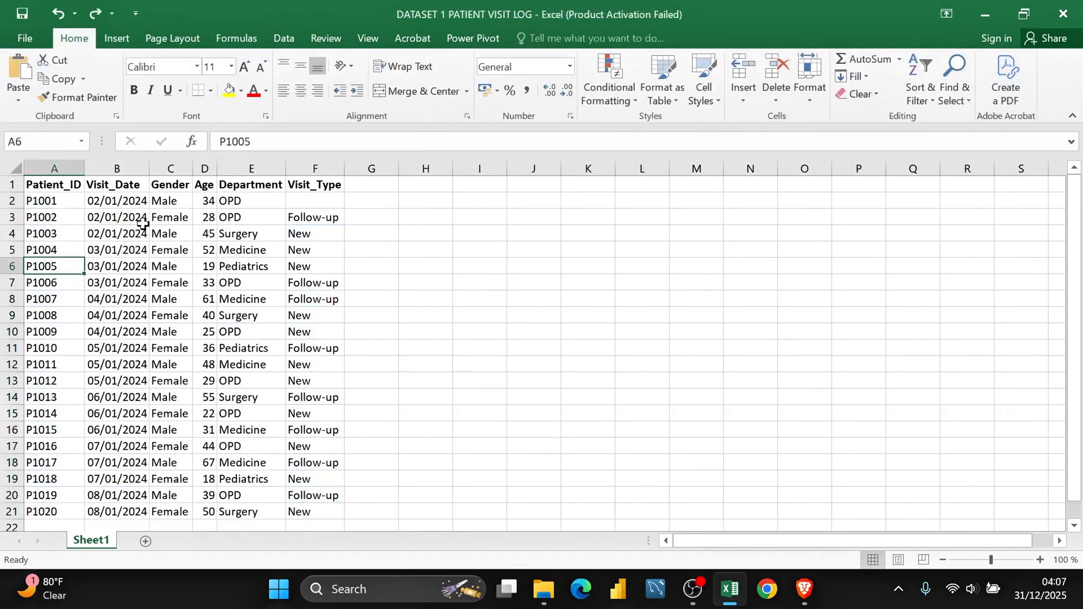
{"action": "left_click", "coordinate": [144, 244]}
{"action": "left_click", "coordinate": [181, 314]}
{"action": "left_click", "coordinate": [222, 331]}
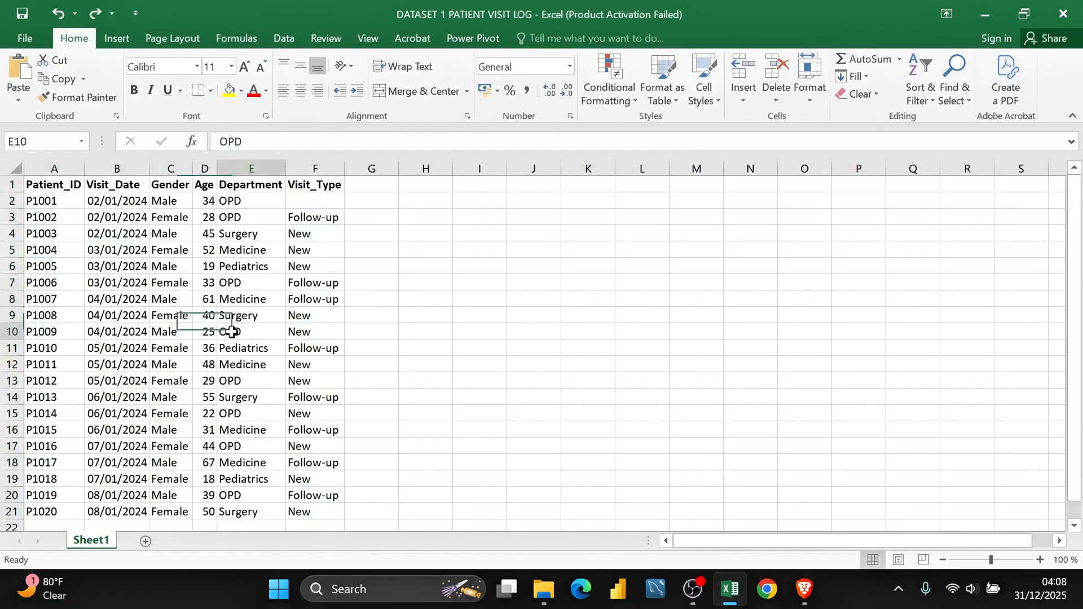
Step: Insert a table over the range A1:F21, using the first row as its headers
{"action": "left_click", "coordinate": [161, 316]}
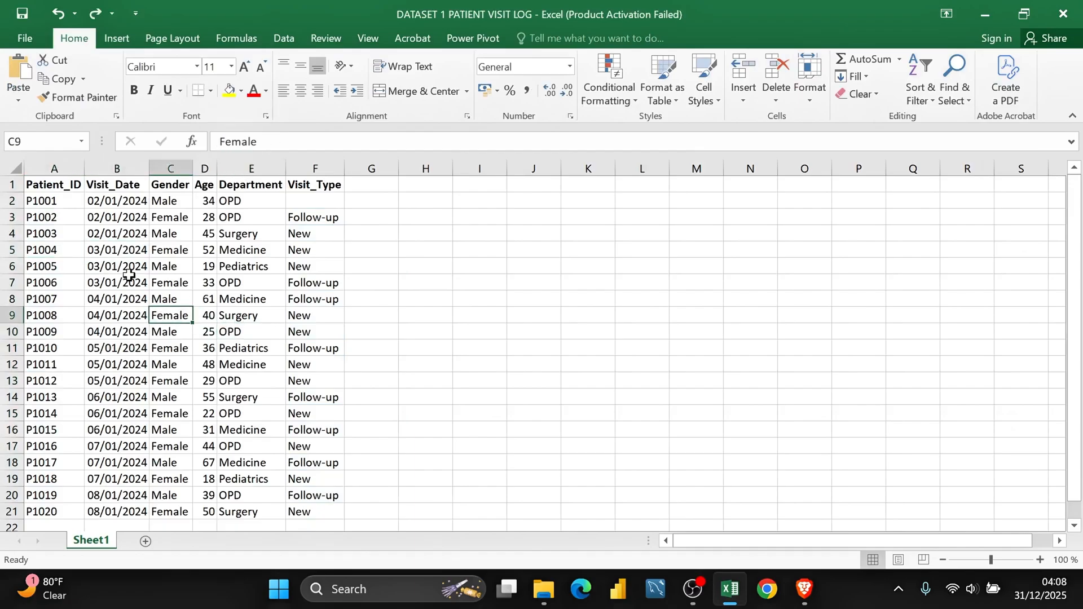
{"action": "left_click", "coordinate": [114, 39]}
{"action": "left_click", "coordinate": [138, 94]}
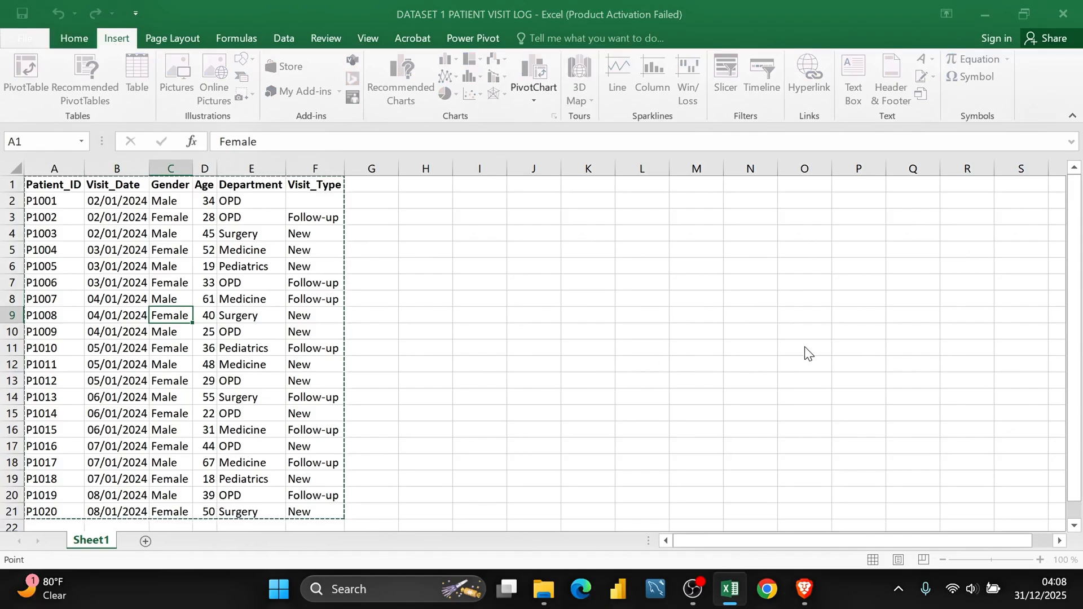
{"action": "key", "text": "Return"}
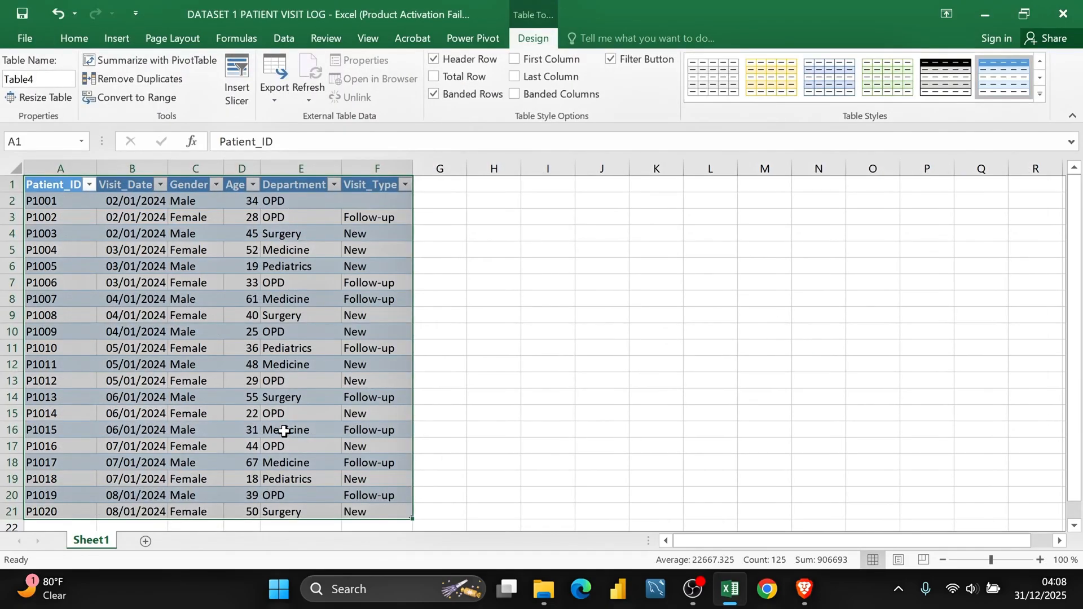
{"action": "left_click", "coordinate": [74, 39]}
{"action": "left_click", "coordinate": [107, 219]}
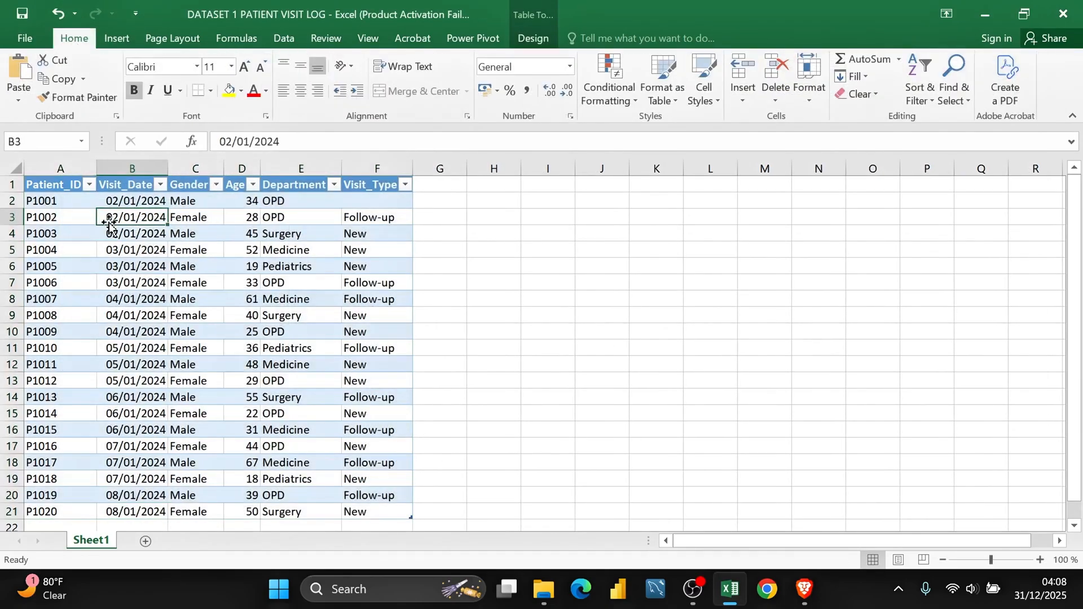
Step: Examine individual patient records in the table by selecting rows 2, 3 and 4 one at a time
{"action": "scroll", "coordinate": [109, 221], "scroll_direction": "down", "scroll_amount": 2}
{"action": "scroll", "coordinate": [99, 302], "scroll_direction": "up", "scroll_amount": 2}
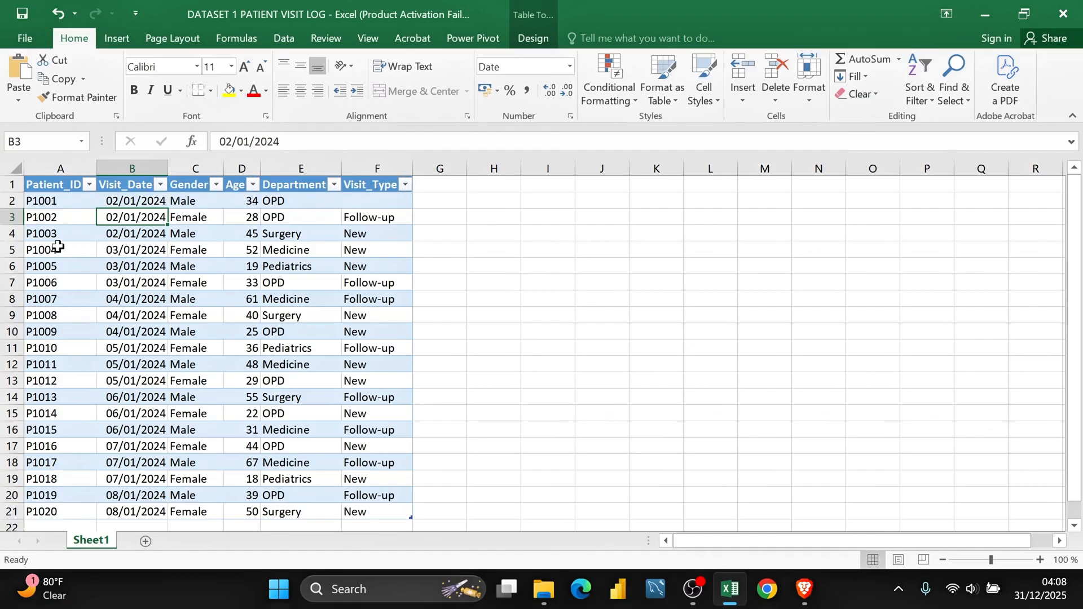
{"action": "left_click", "coordinate": [5, 200]}
{"action": "left_click", "coordinate": [4, 217]}
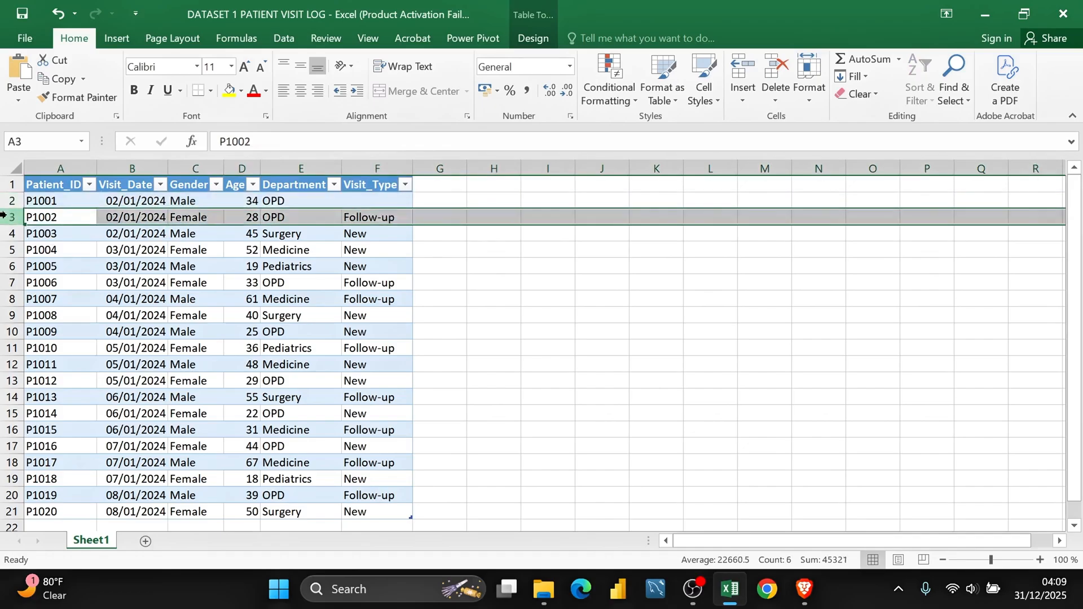
{"action": "left_click", "coordinate": [5, 234]}
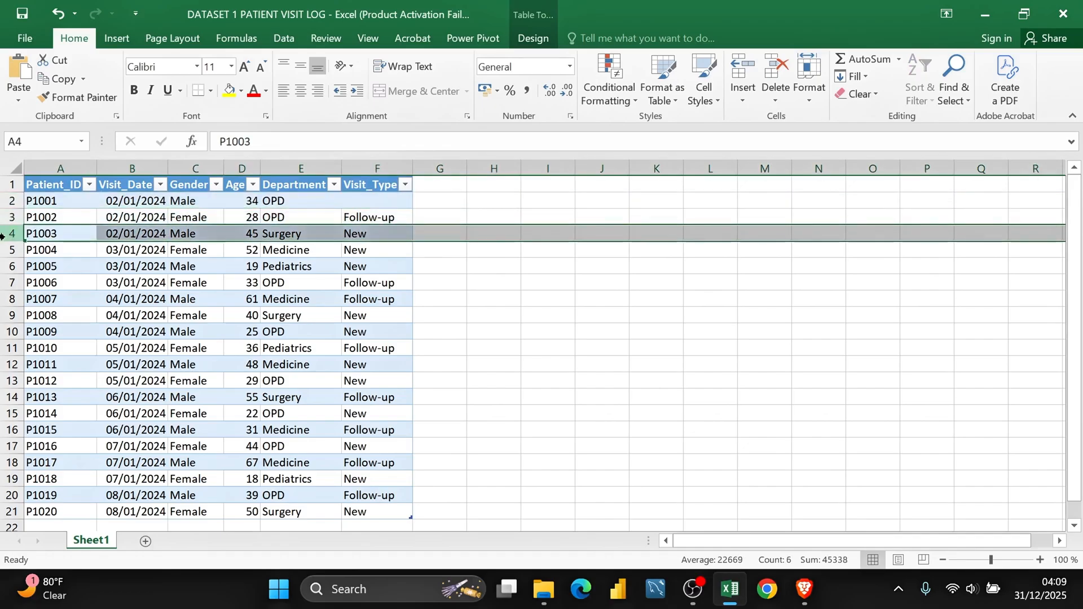
{"action": "left_click", "coordinate": [59, 281]}
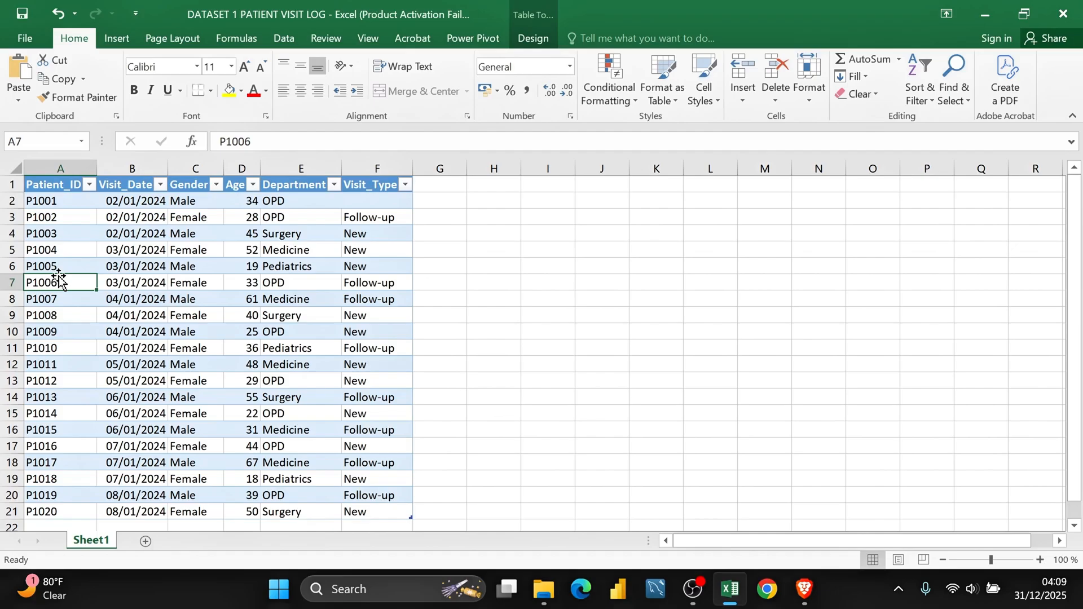
Step: Examine how the table's column headers behave while going through the records down to the last row
{"action": "scroll", "coordinate": [109, 290], "scroll_direction": "down", "scroll_amount": 1}
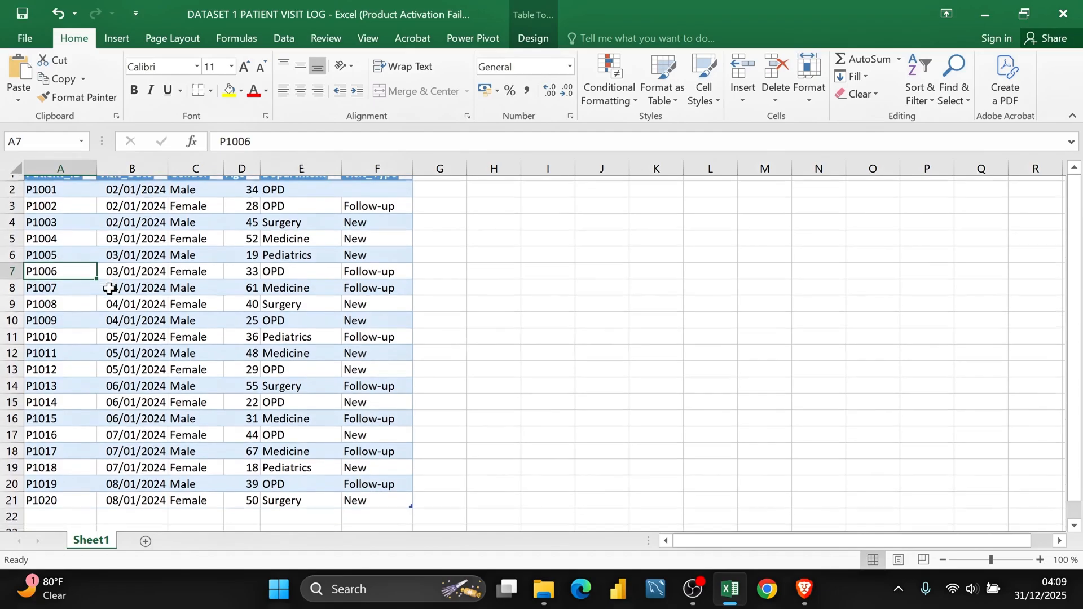
{"action": "scroll", "coordinate": [109, 289], "scroll_direction": "down", "scroll_amount": 1}
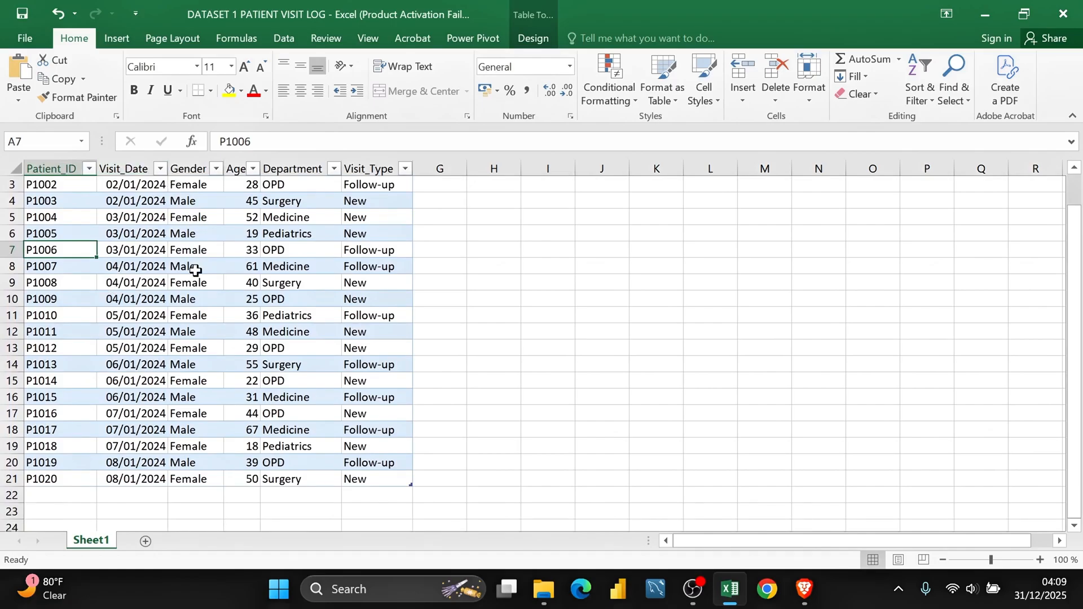
{"action": "scroll", "coordinate": [195, 270], "scroll_direction": "down", "scroll_amount": 2}
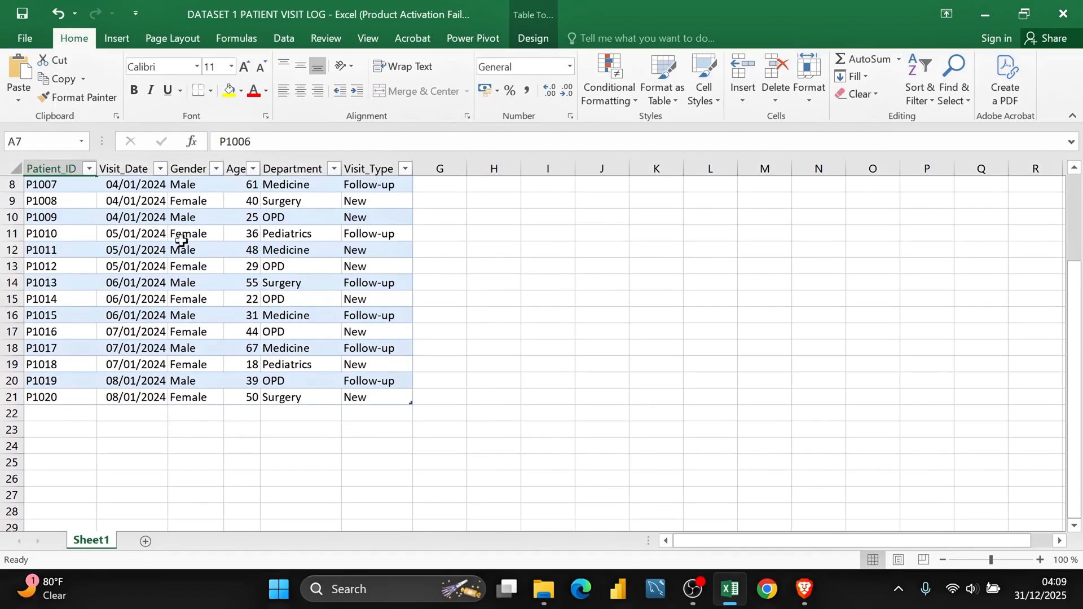
{"action": "left_click", "coordinate": [48, 233]}
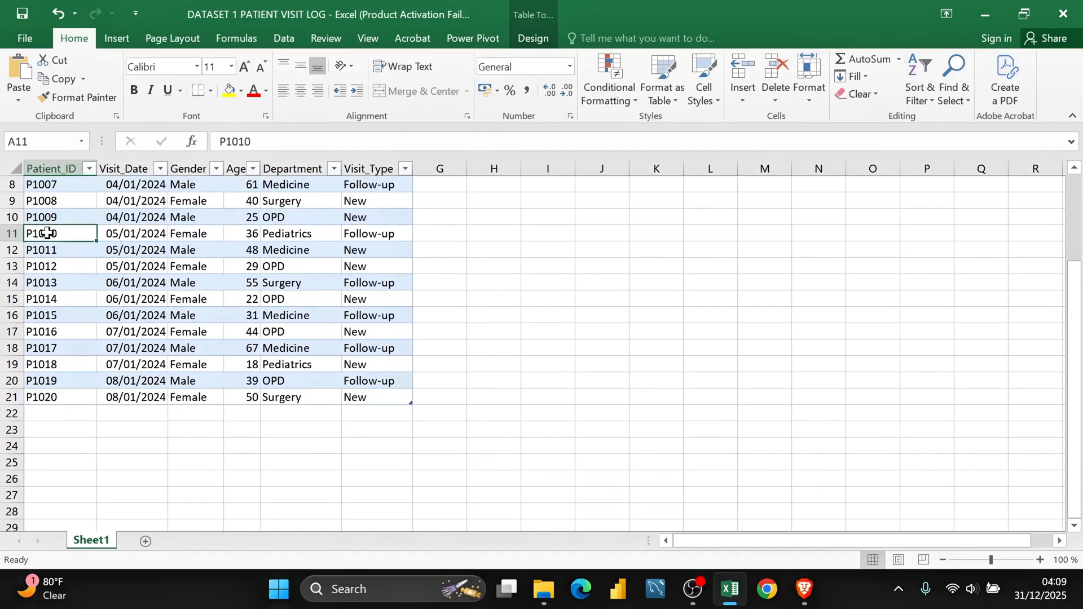
{"action": "left_click", "coordinate": [134, 249]}
{"action": "left_click", "coordinate": [177, 249]}
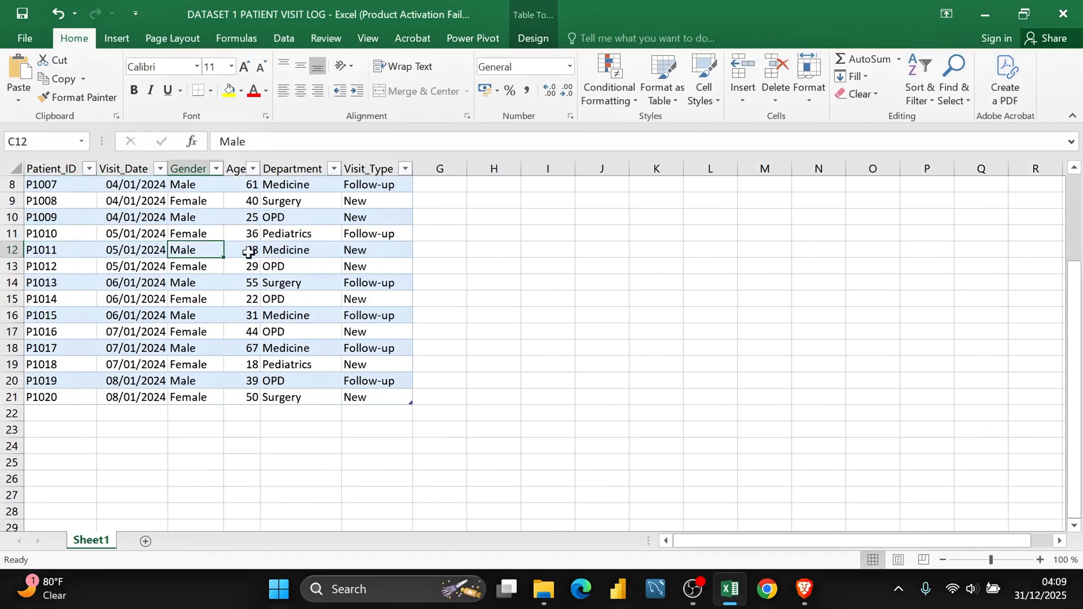
{"action": "scroll", "coordinate": [275, 251], "scroll_direction": "down", "scroll_amount": 1}
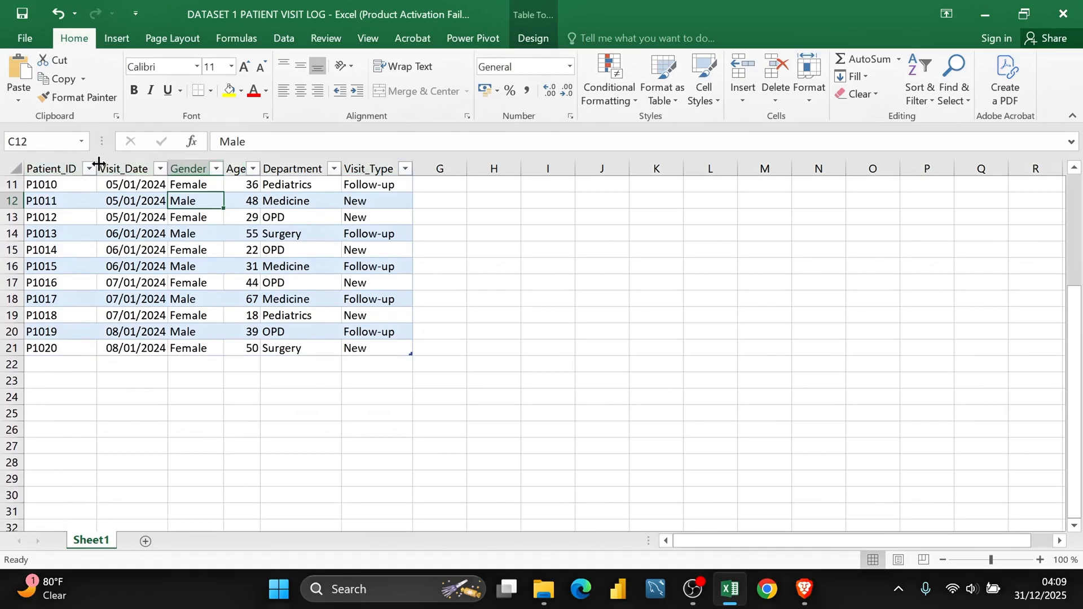
{"action": "scroll", "coordinate": [214, 239], "scroll_direction": "down", "scroll_amount": 1}
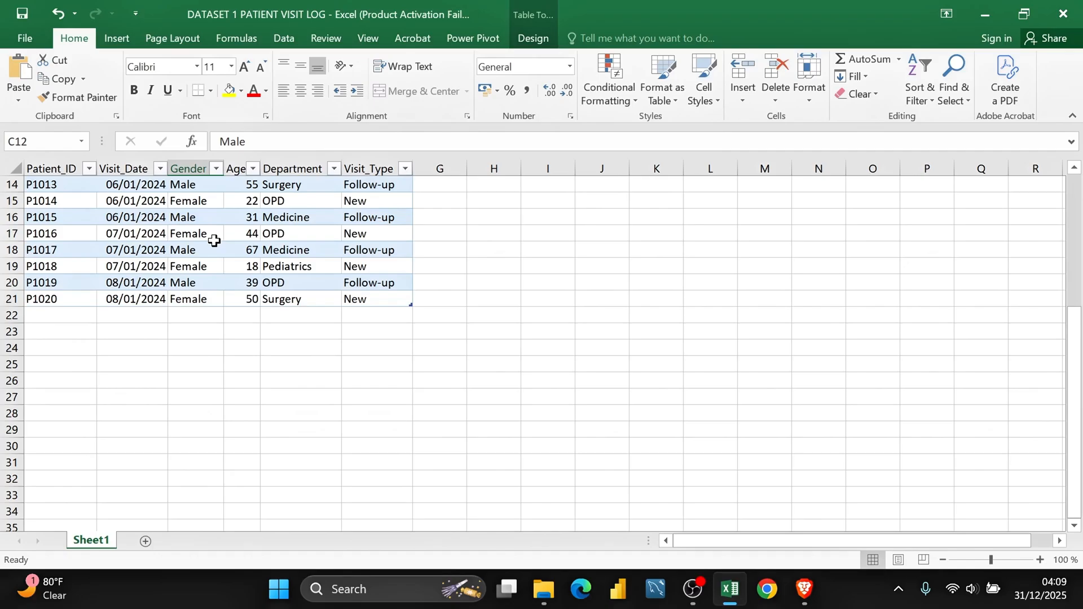
Step: Start a new record in cell A22 directly below the table by entering the next sequential patient ID
{"action": "left_click", "coordinate": [38, 316]}
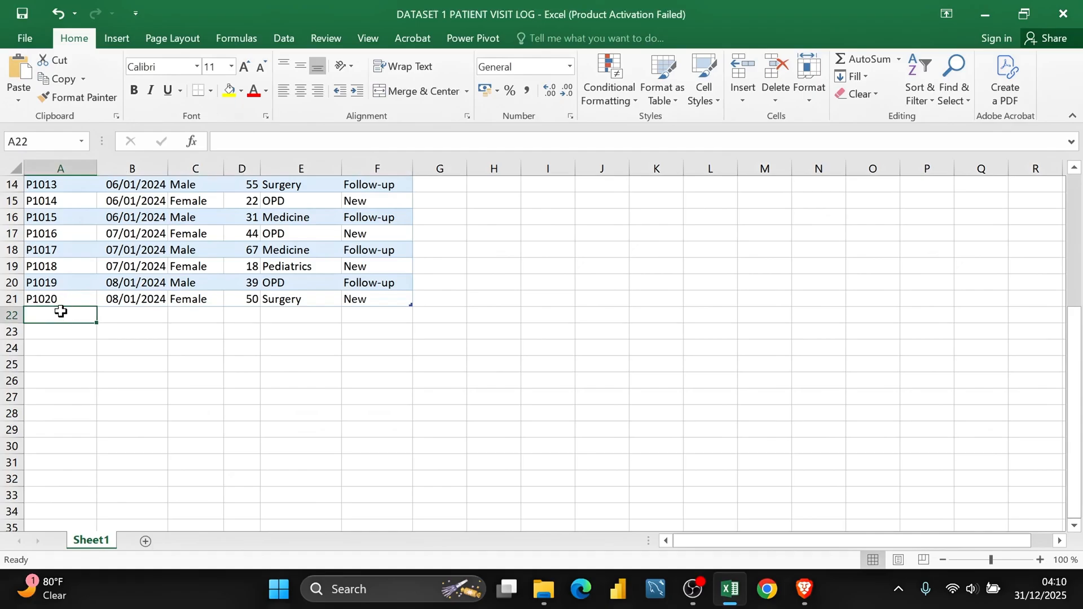
{"action": "type", "text": "p"}
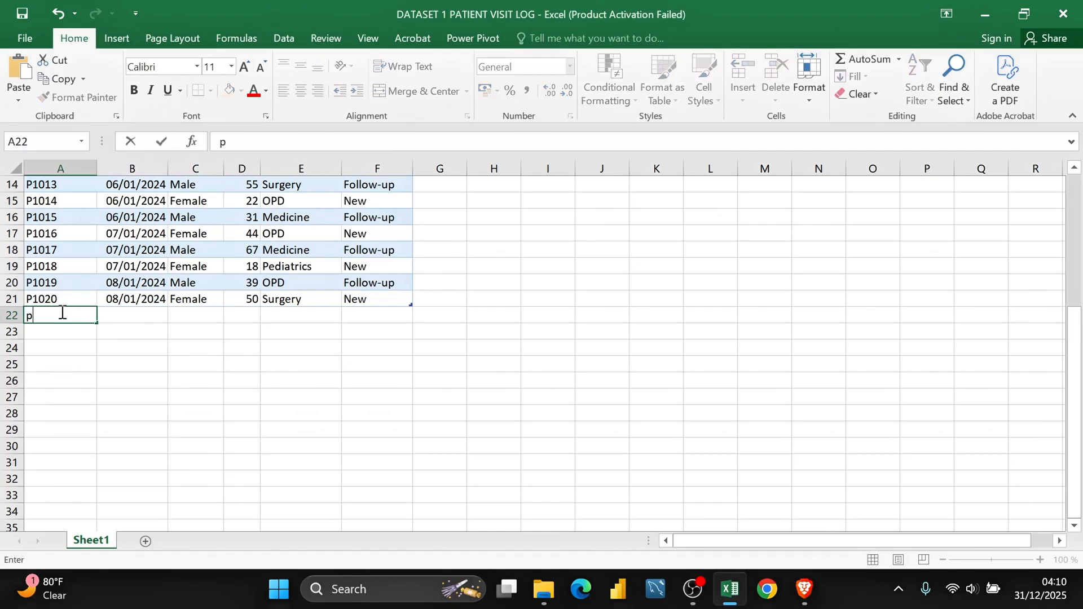
{"action": "type", "text": "1020"}
{"action": "key", "text": "BackSpace"}
{"action": "type", "text": "1"}
{"action": "key", "text": "Return"}
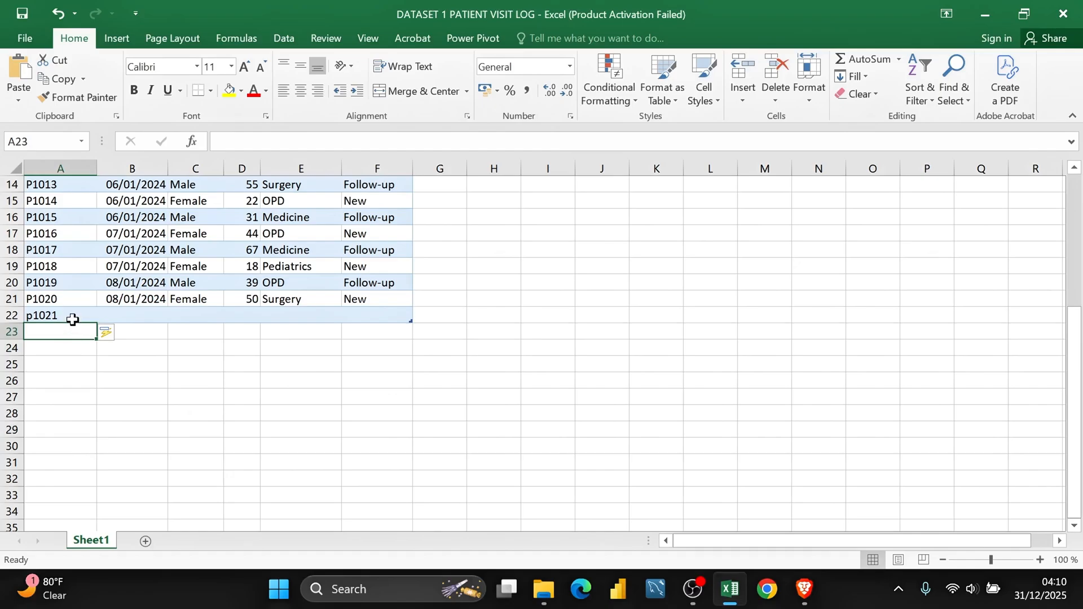
{"action": "left_click", "coordinate": [72, 320]}
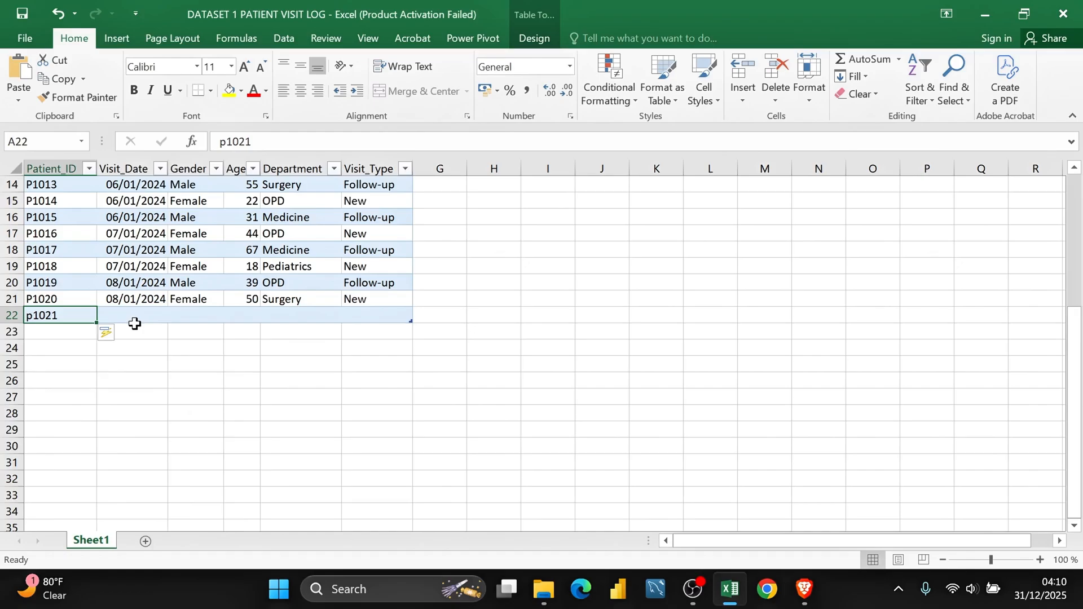
Step: Review the extended table from its header row down to the new record in row 22
{"action": "scroll", "coordinate": [164, 258], "scroll_direction": "up", "scroll_amount": 5}
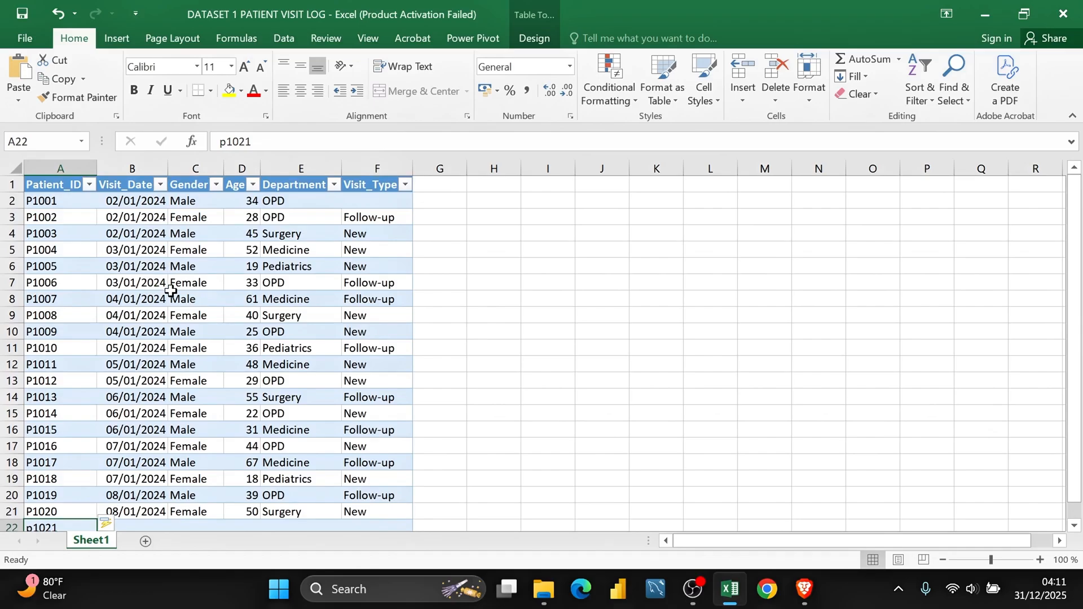
{"action": "scroll", "coordinate": [171, 290], "scroll_direction": "down", "scroll_amount": 1}
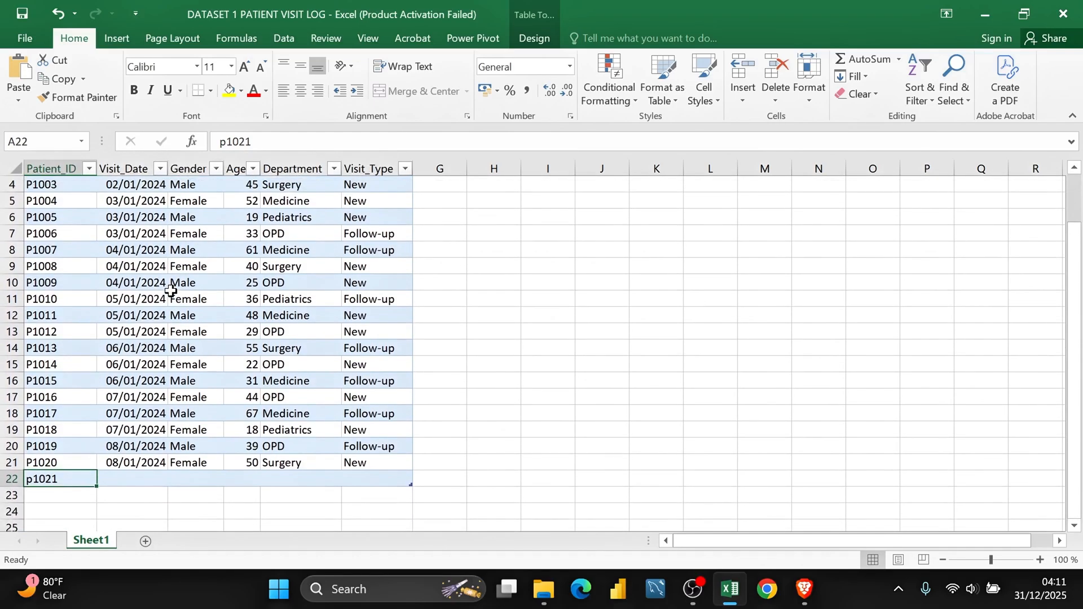
{"action": "scroll", "coordinate": [171, 291], "scroll_direction": "up", "scroll_amount": 1}
{"action": "scroll", "coordinate": [171, 290], "scroll_direction": "down", "scroll_amount": 2}
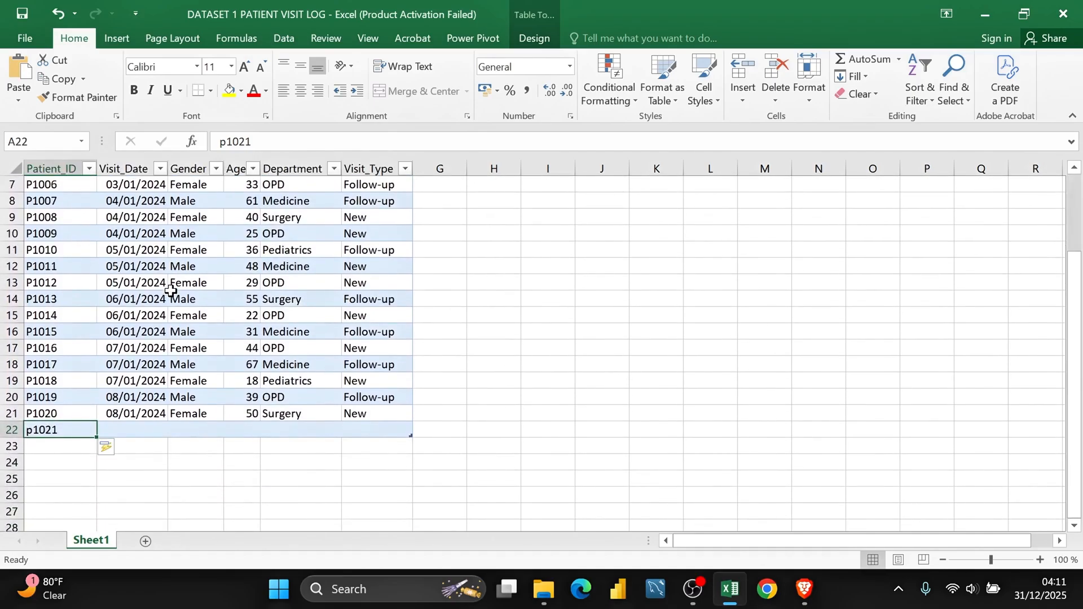
{"action": "scroll", "coordinate": [171, 291], "scroll_direction": "up", "scroll_amount": 2}
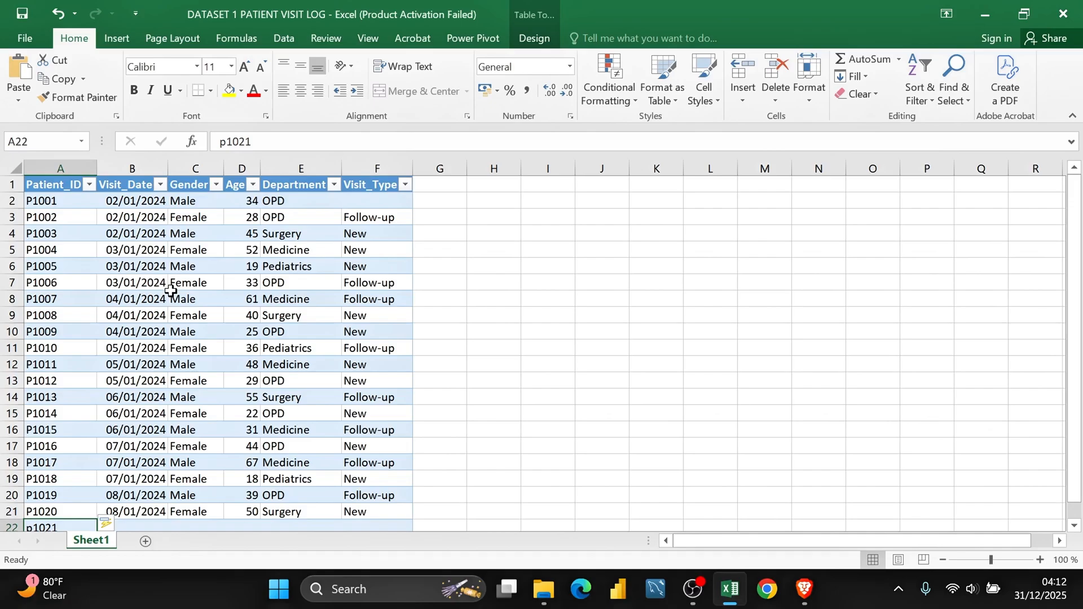
Step: Fill the missing Visit_Type in cell F2 for the first patient record with New
{"action": "left_click", "coordinate": [12, 184]}
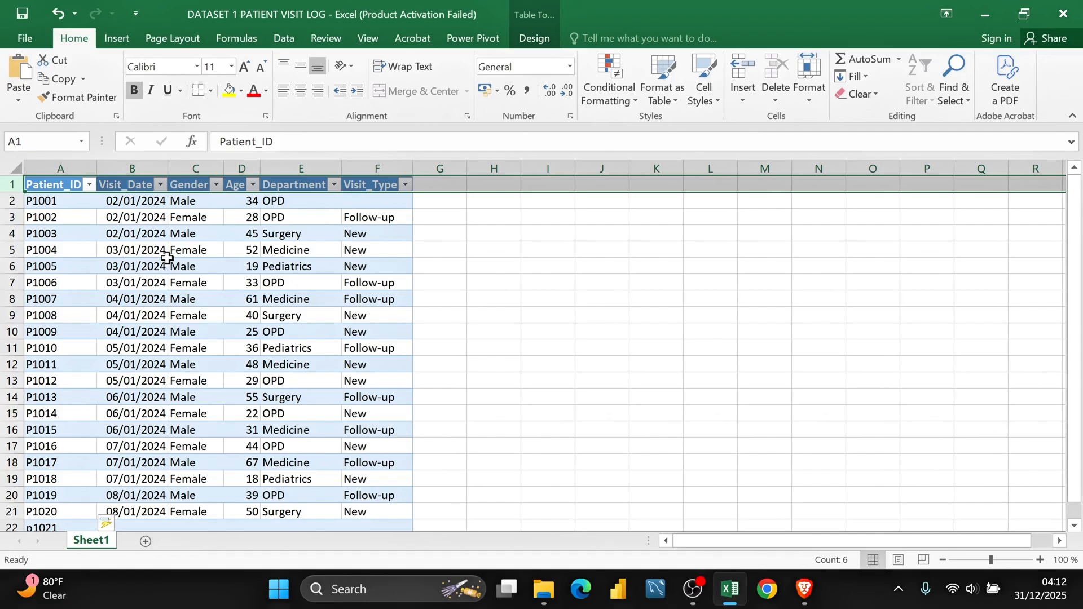
{"action": "left_click", "coordinate": [208, 277]}
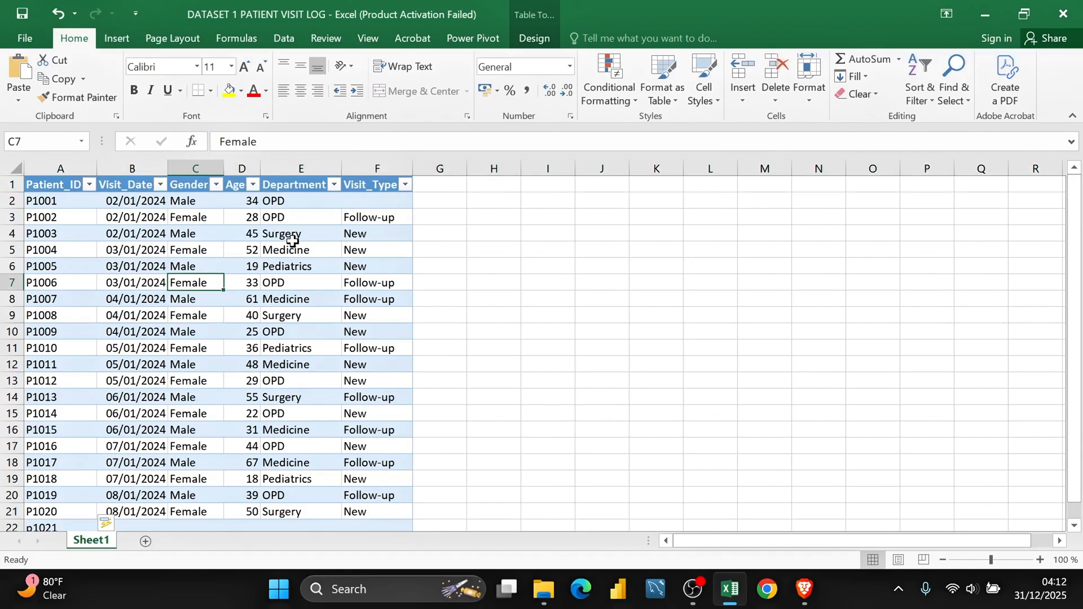
{"action": "left_click", "coordinate": [381, 201]}
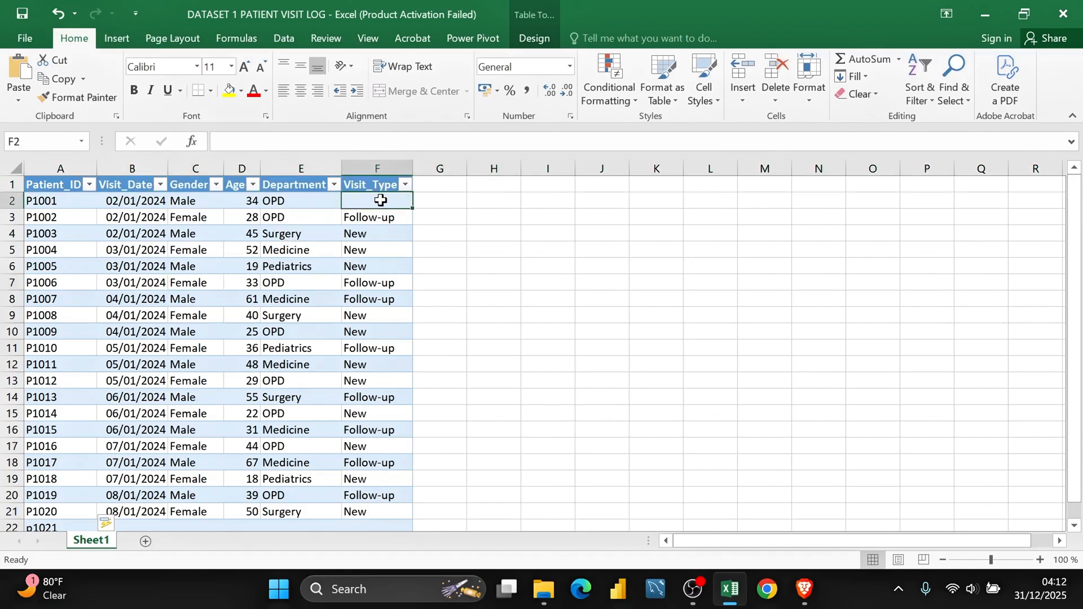
{"action": "type", "text": "New"}
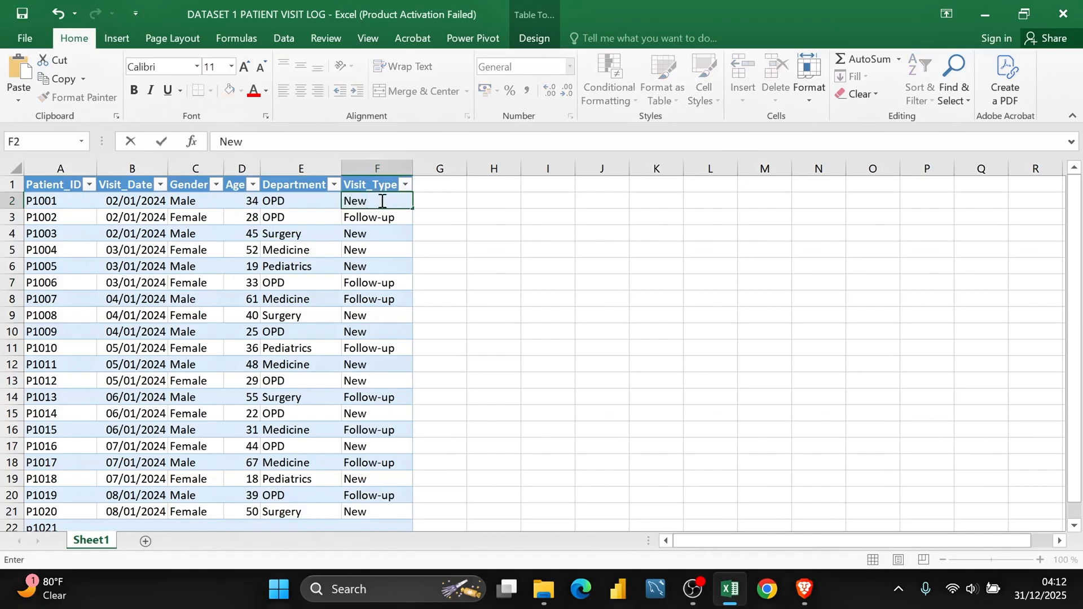
{"action": "key", "text": "Return"}
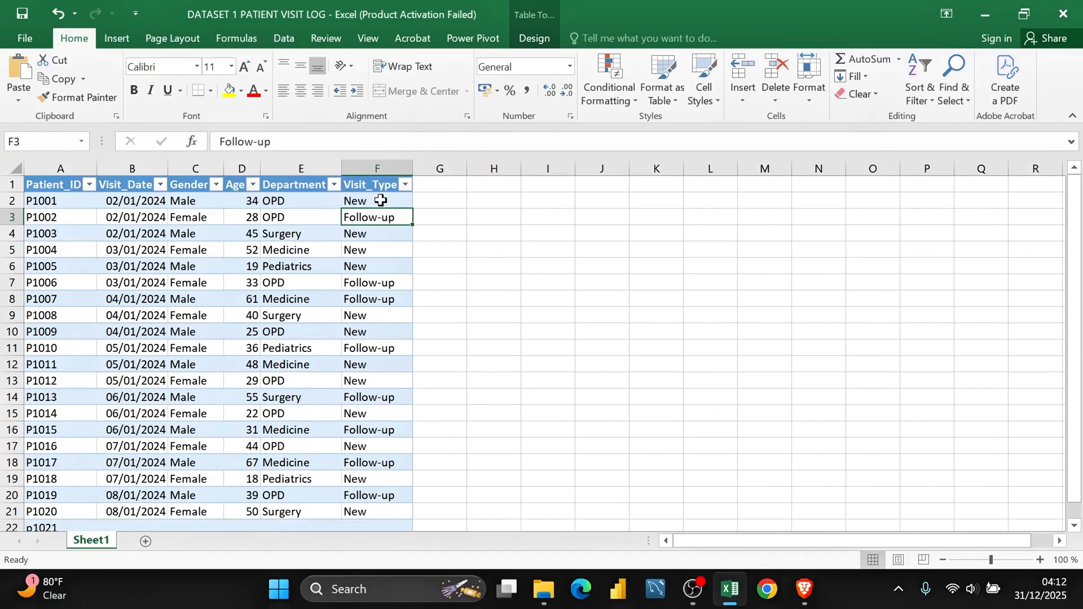
Step: Insert a blank column into the table between Department and Visit_Type
{"action": "left_click", "coordinate": [362, 160]}
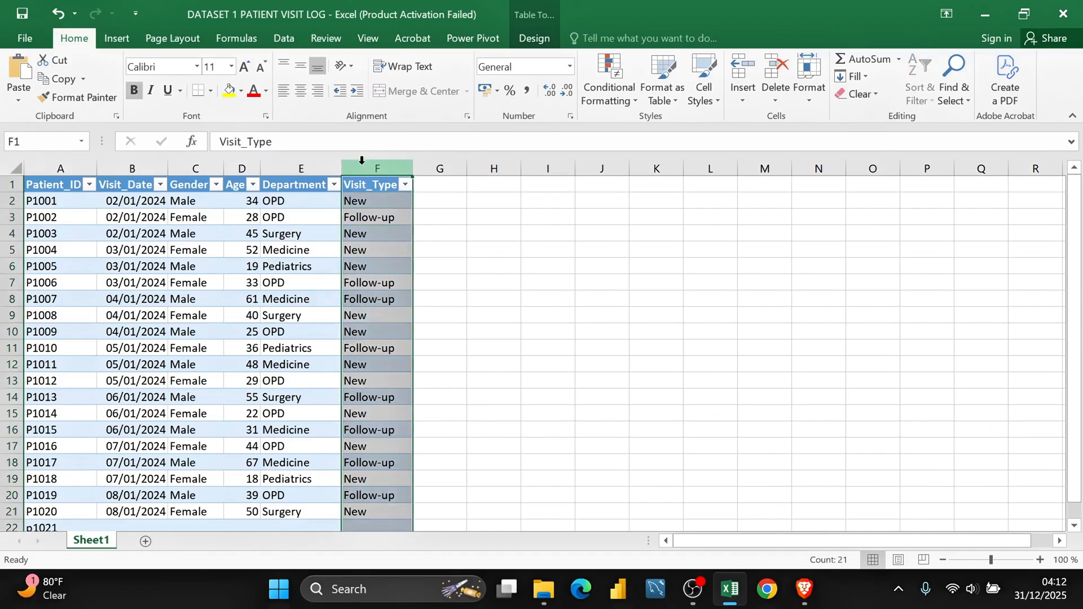
{"action": "key", "text": "ctrl+shift+plus"}
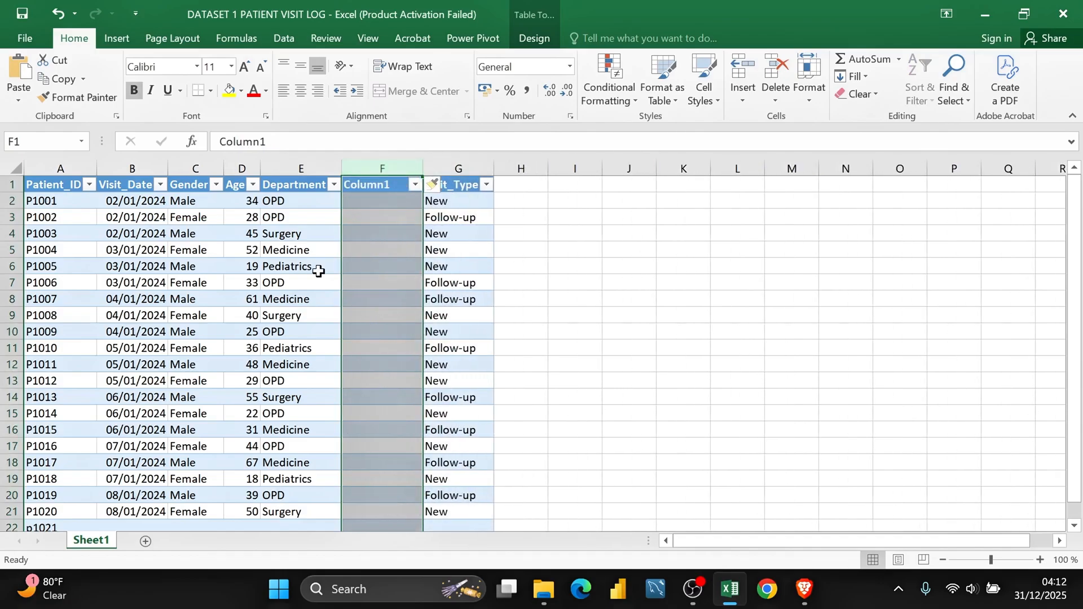
{"action": "left_click", "coordinate": [314, 265]}
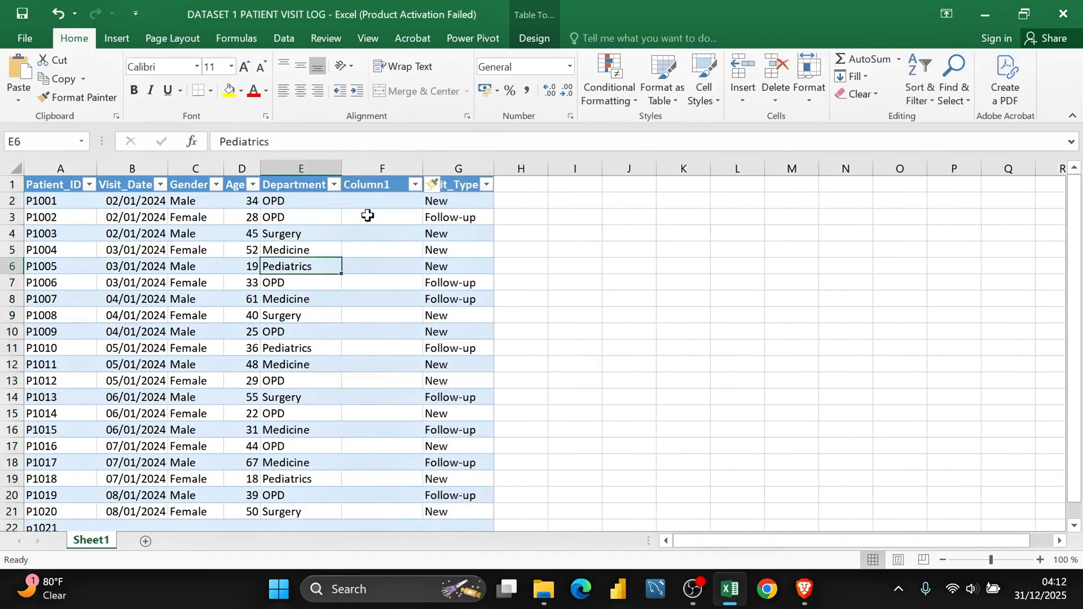
{"action": "left_click", "coordinate": [367, 215]}
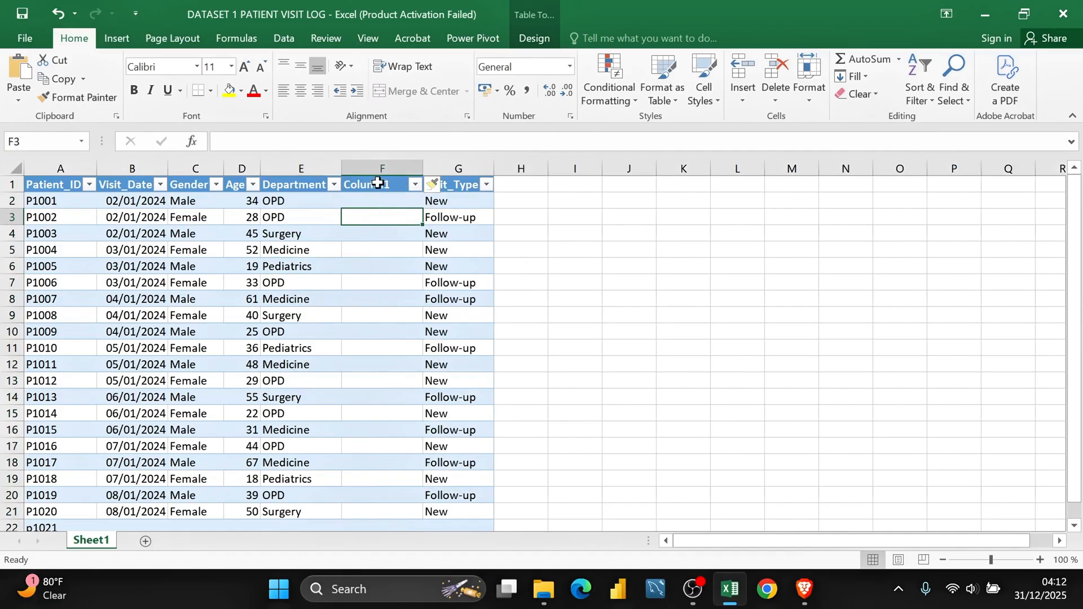
Step: Delete the blank column between Department and Visit_Type, keeping the existing department entries
{"action": "left_click", "coordinate": [380, 165]}
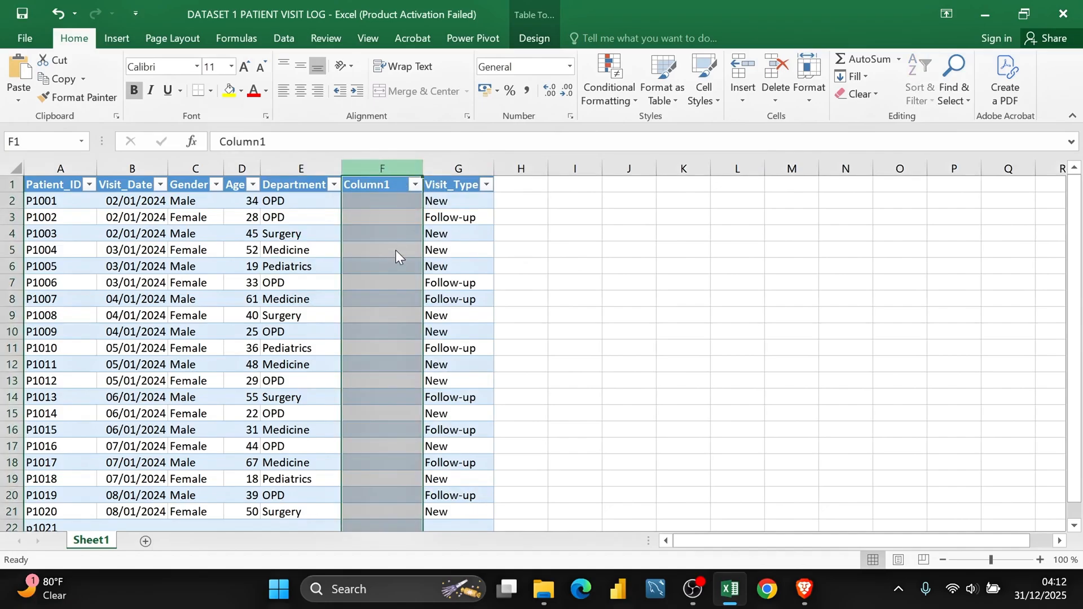
{"action": "key", "text": "ctrl+minus"}
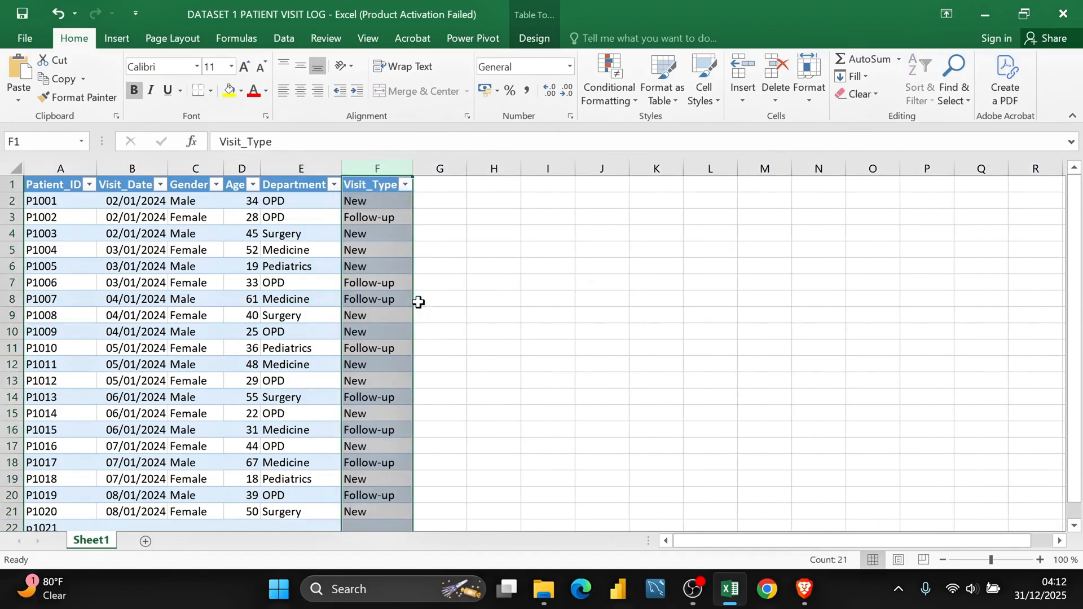
{"action": "left_click", "coordinate": [327, 308]}
{"action": "type", "text": "0"}
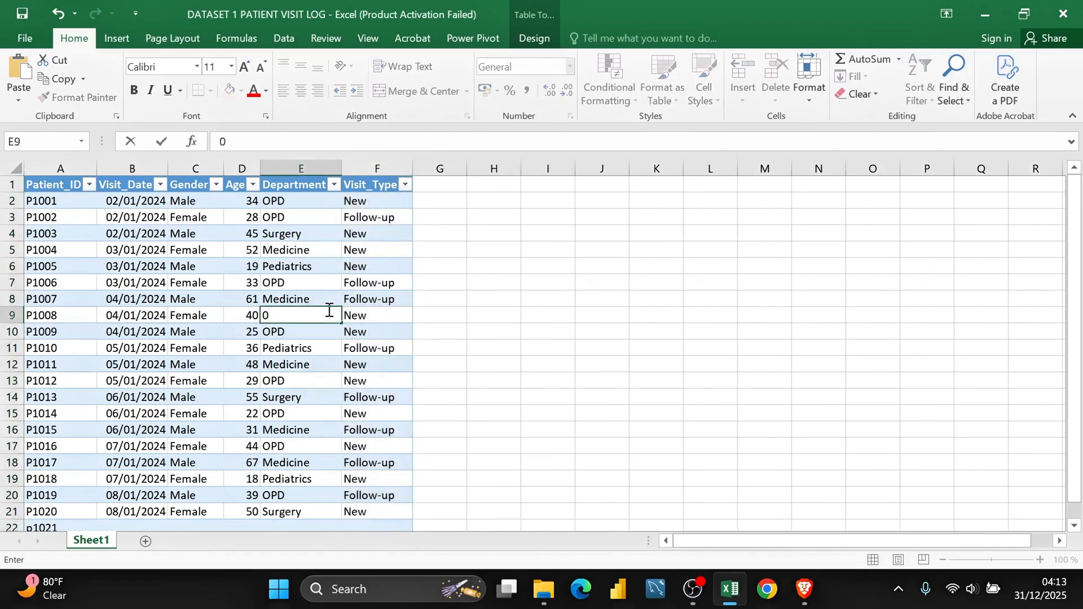
{"action": "key", "text": "Escape"}
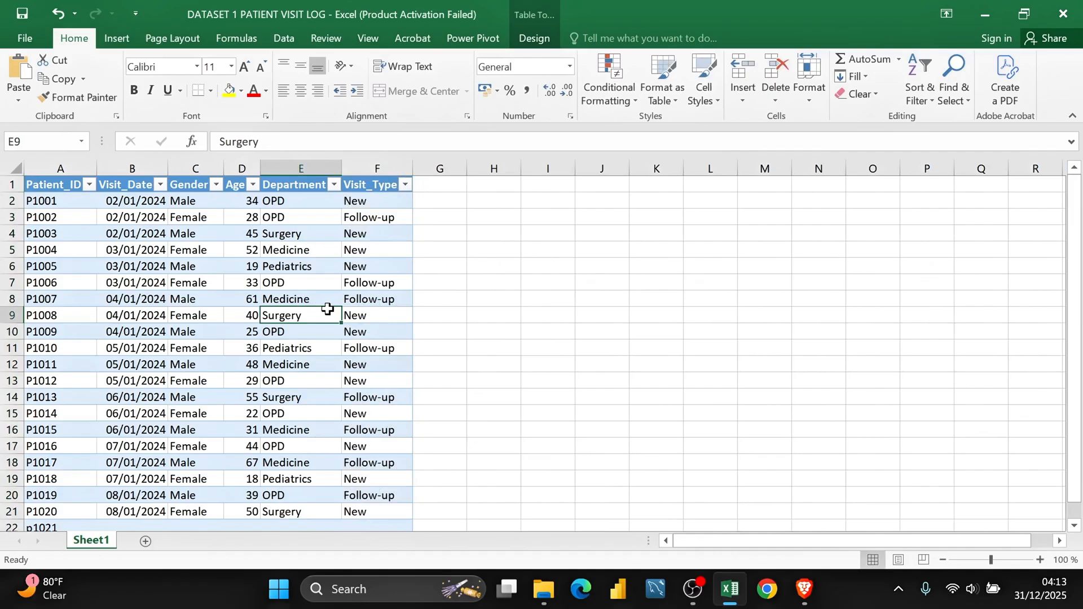